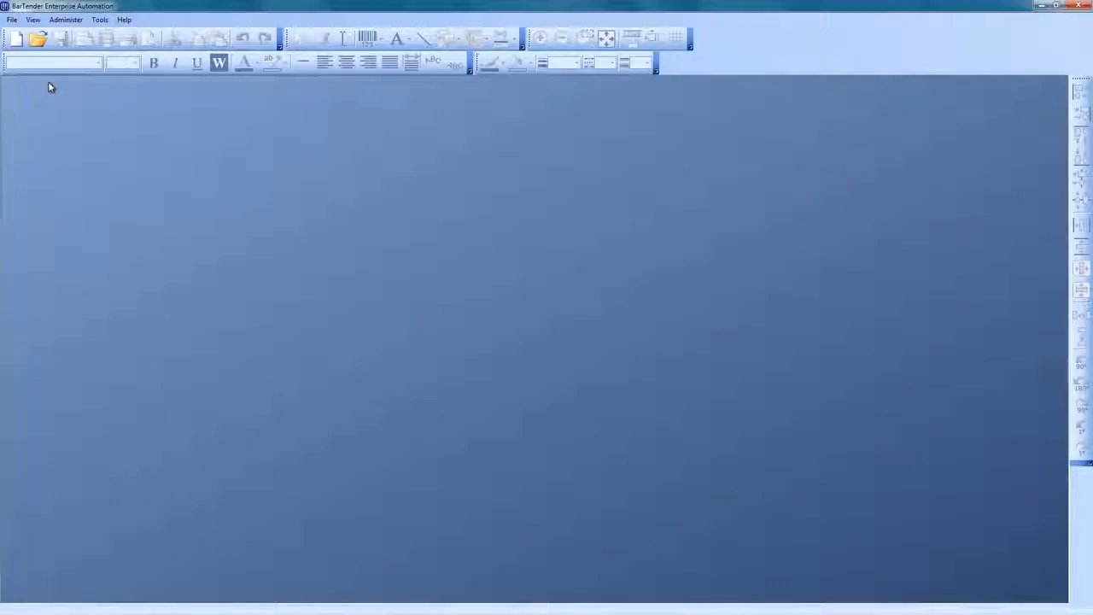
Open the GHS_500_Liters_or_More document from the GHS folder of the BarTender Documents
click(37, 38)
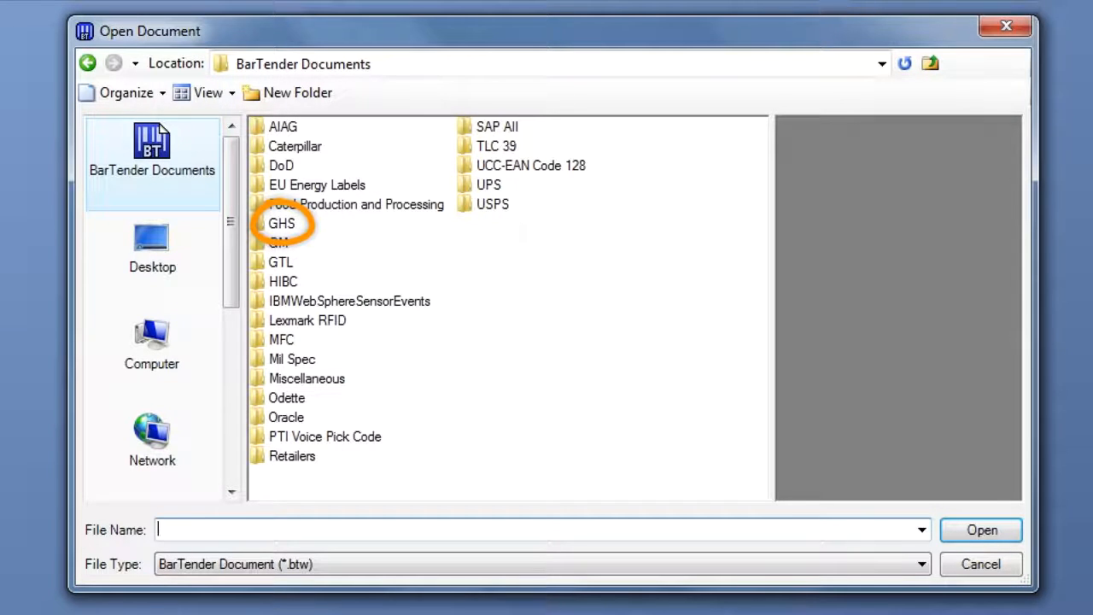
double_click(260, 224)
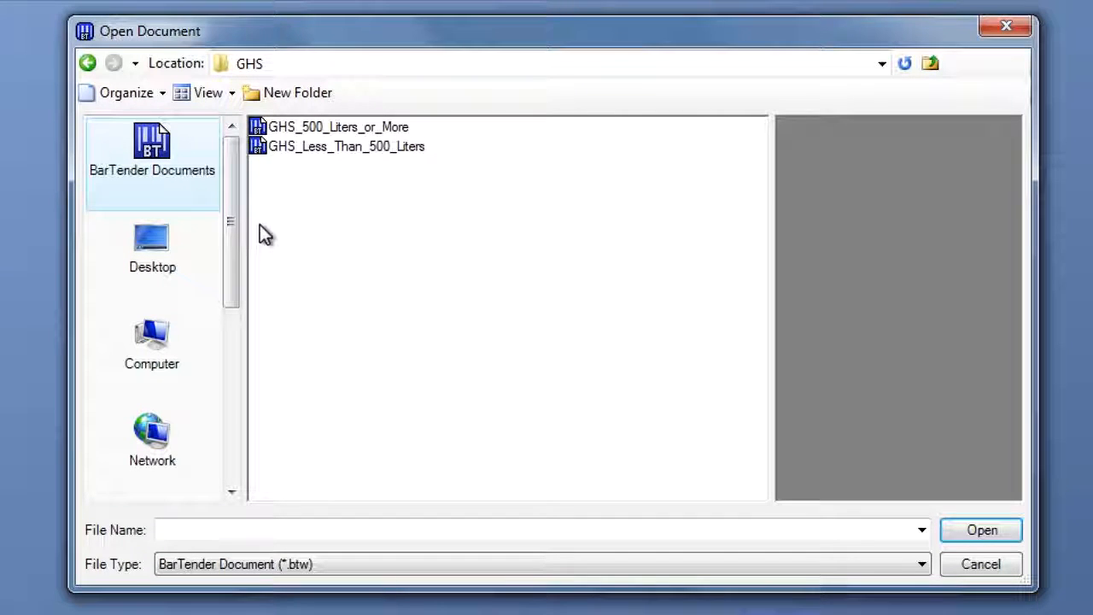
click(259, 149)
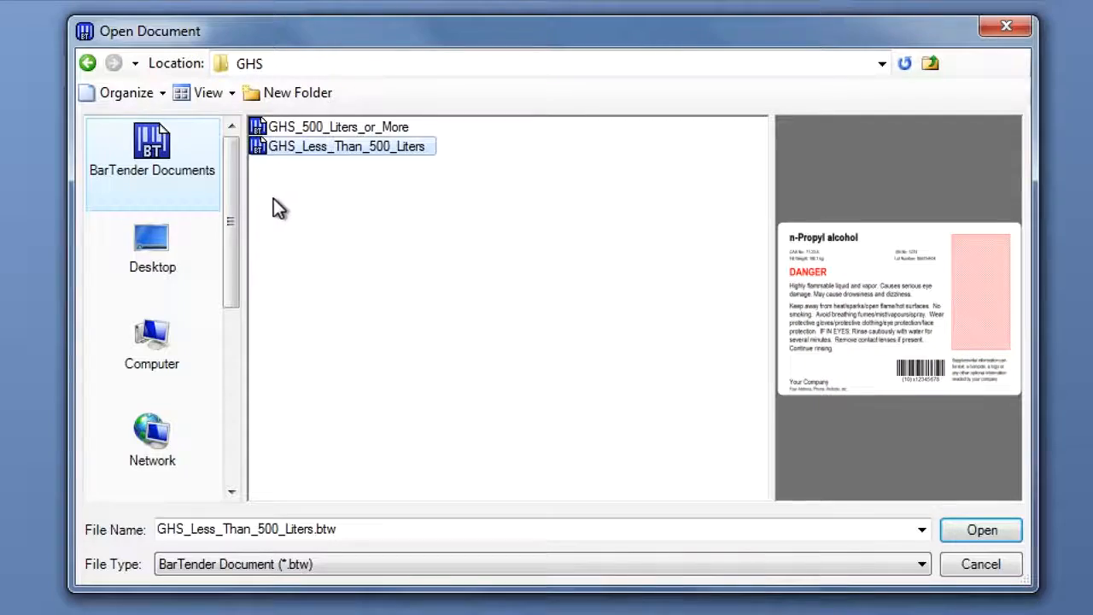
click(260, 126)
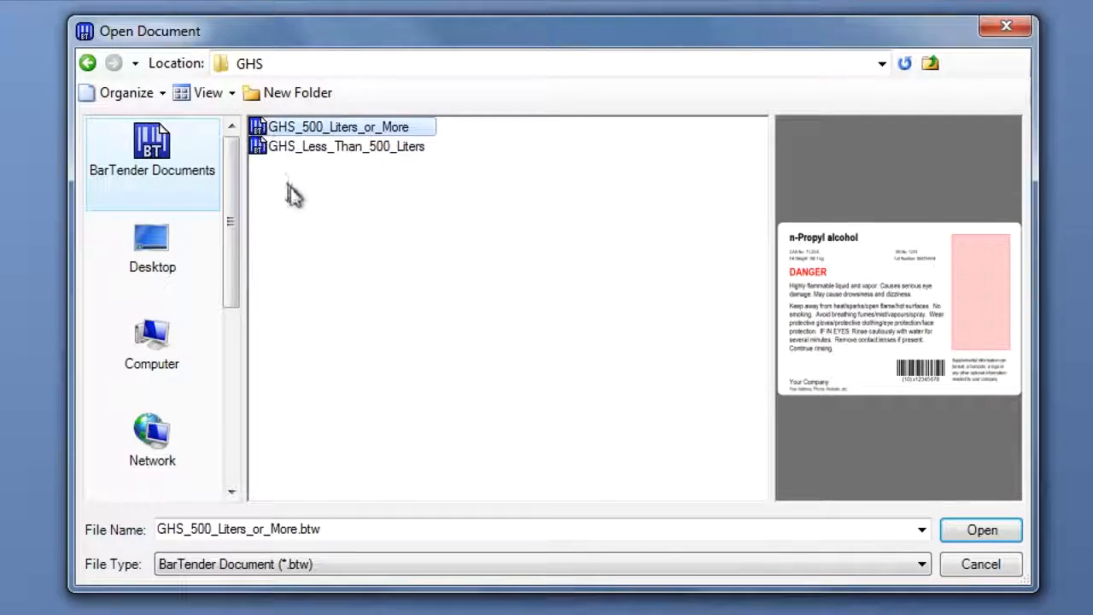
click(960, 533)
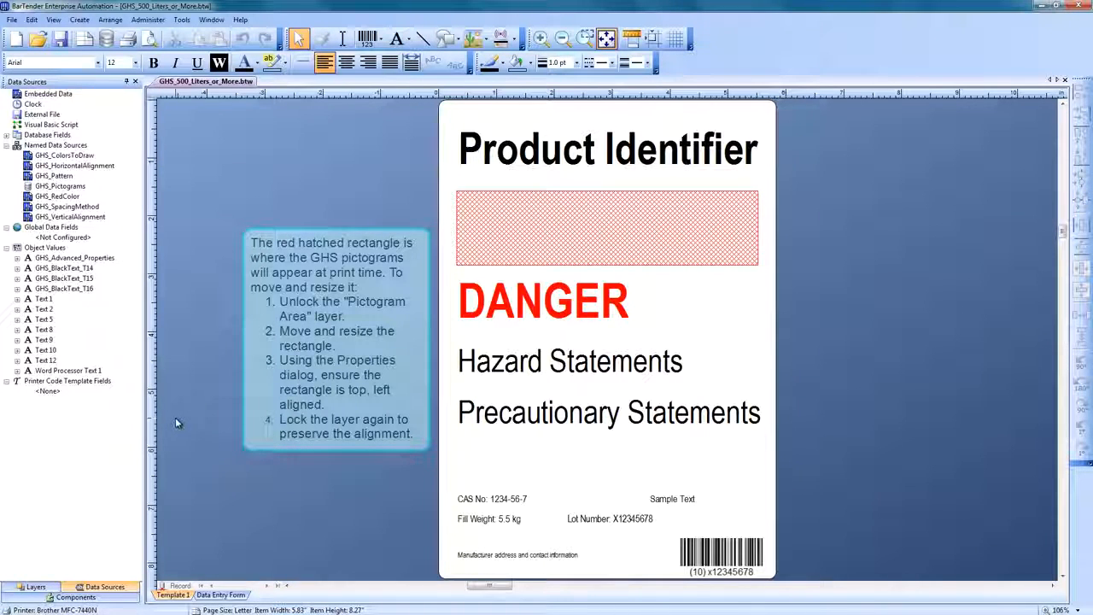
Expand the template's database fields, and remove the Text File 1 database from the document's database connections
click(7, 137)
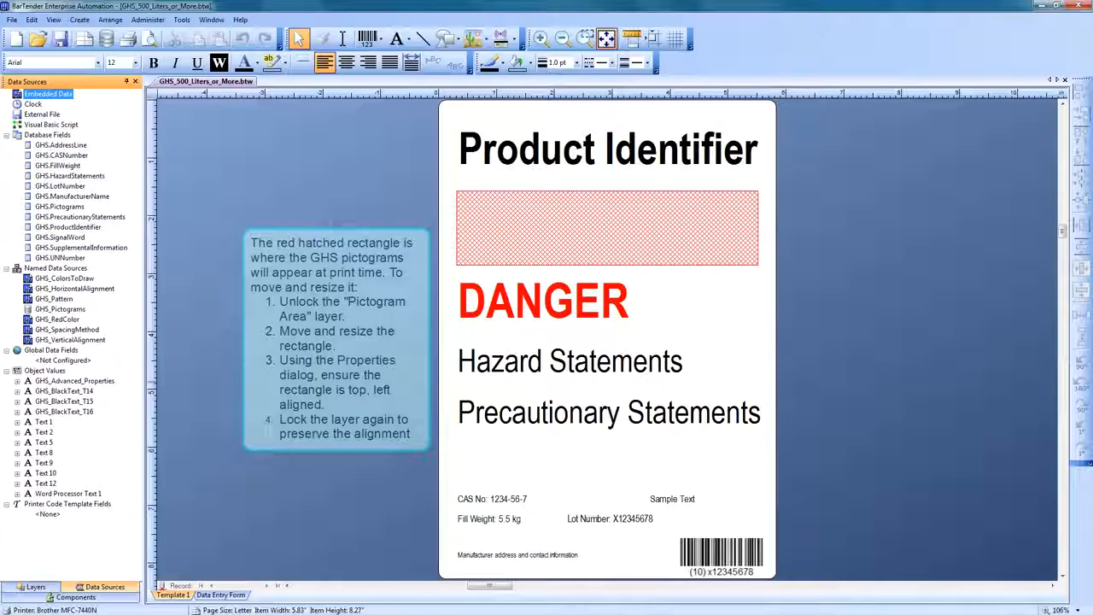
click(106, 38)
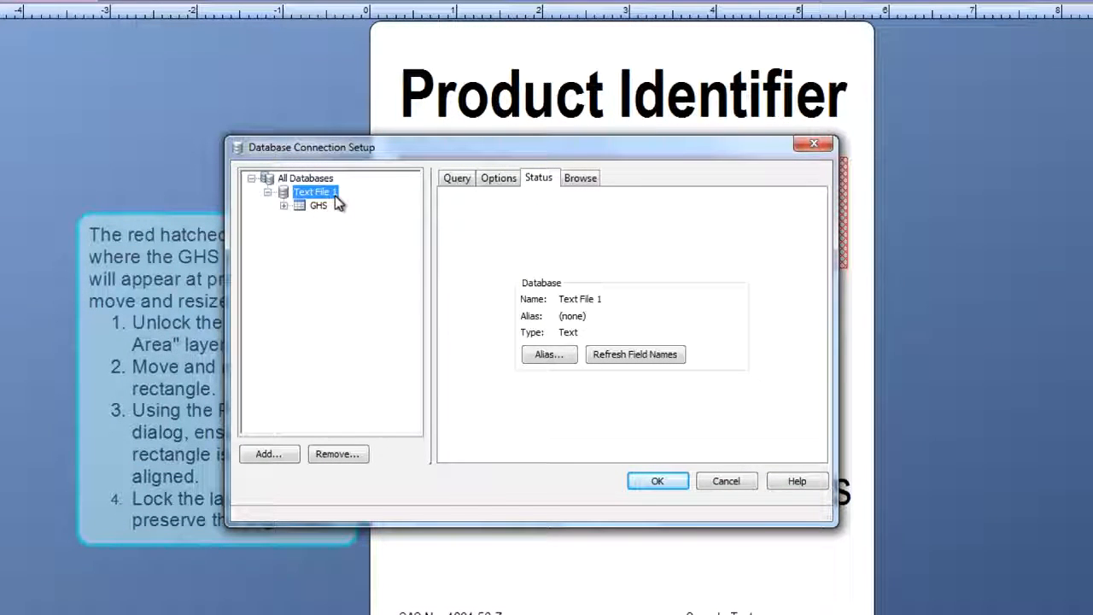
click(361, 456)
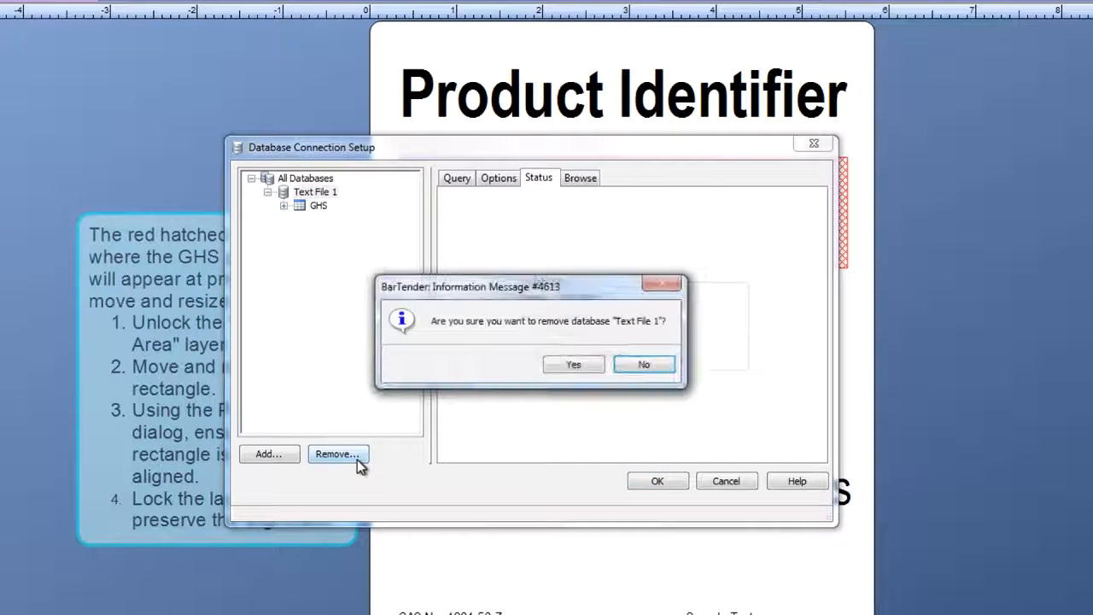
click(570, 367)
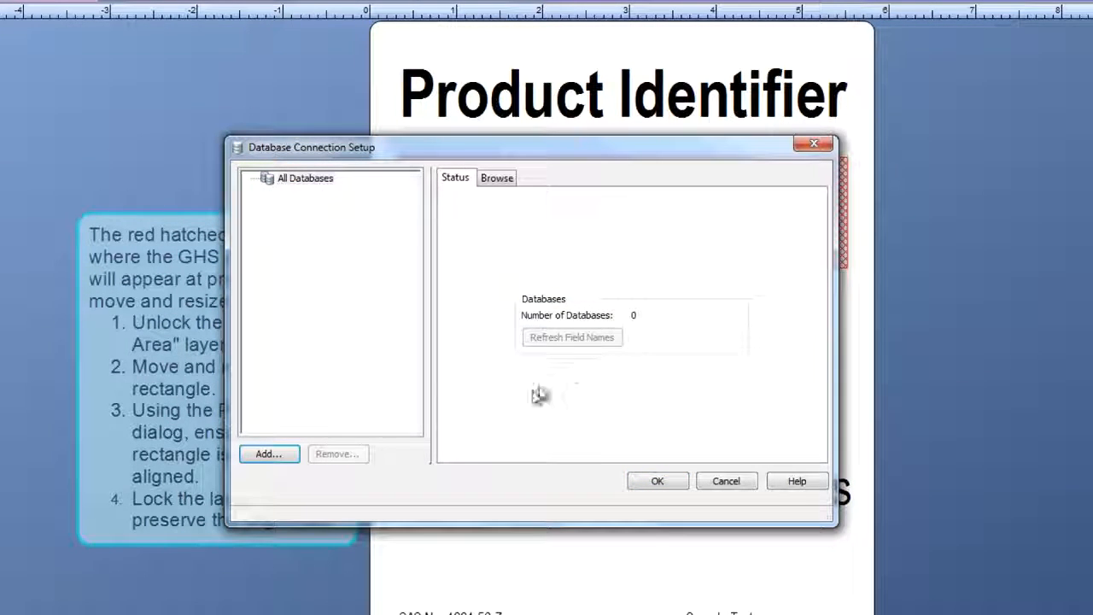
Add a new Microsoft Excel database connection that uses GHS_1.xlsx from the Demo Items folder
click(280, 462)
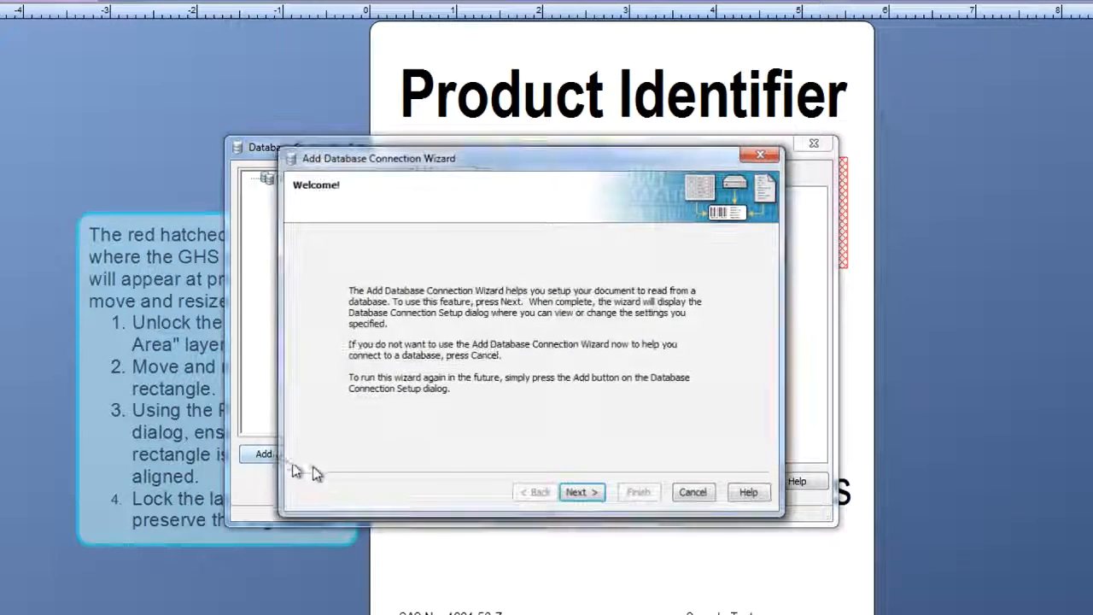
click(594, 493)
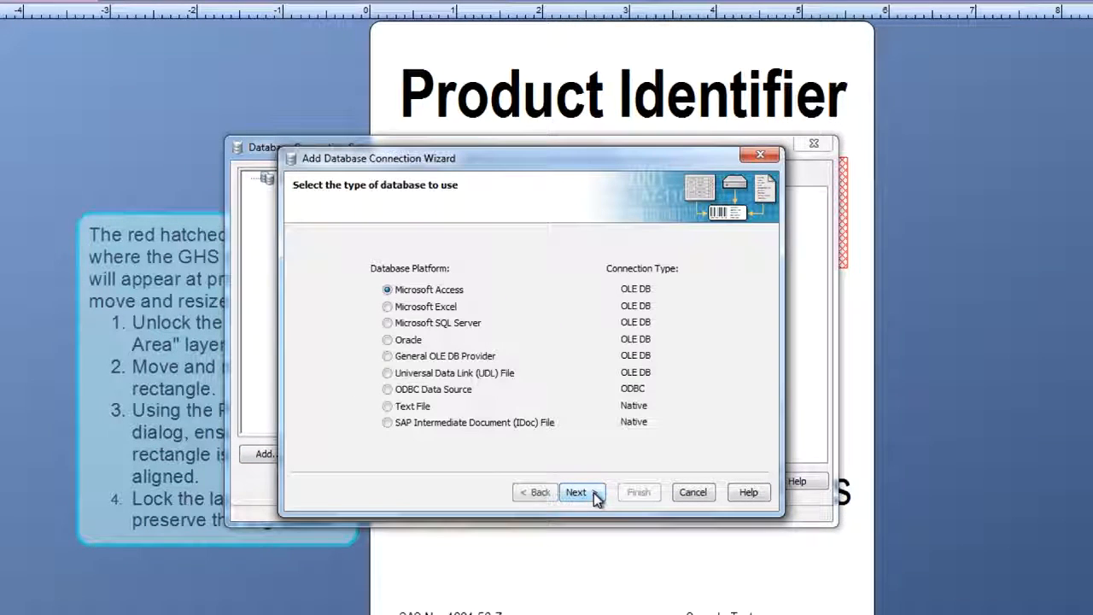
click(387, 307)
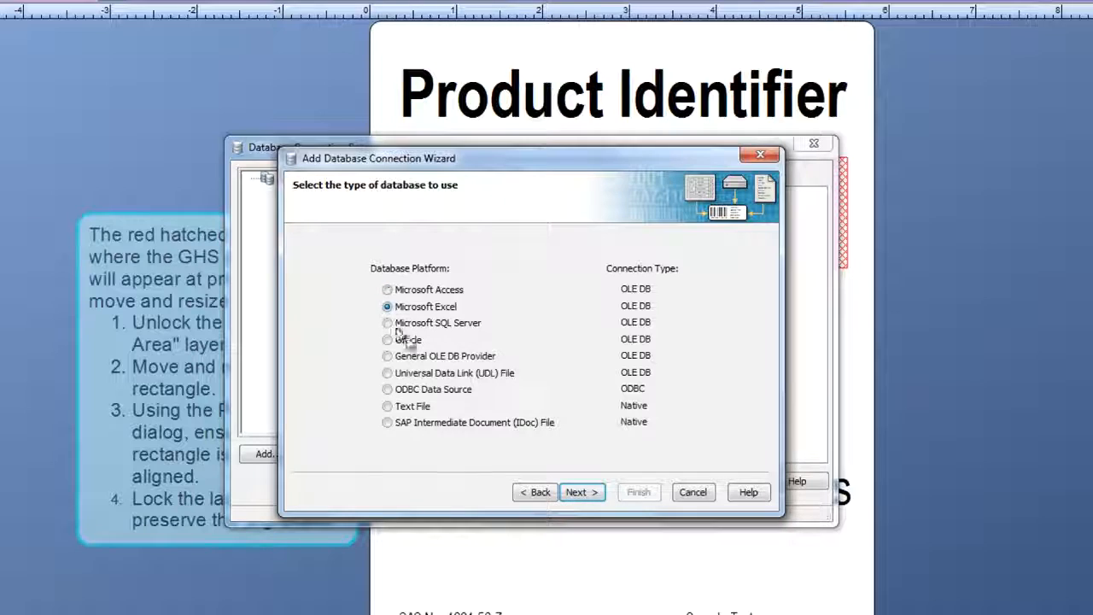
click(588, 495)
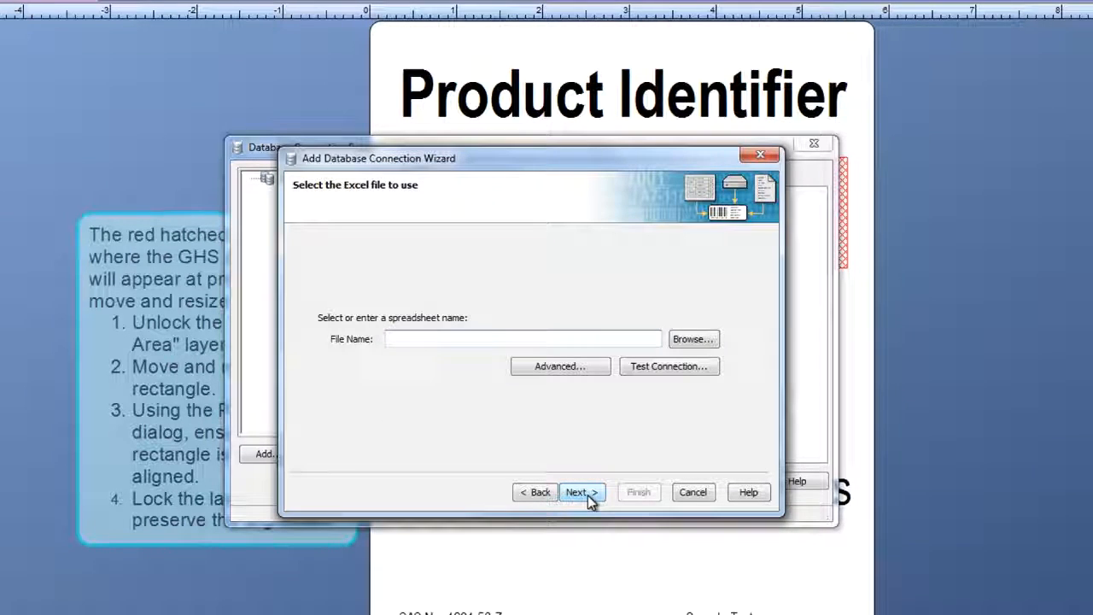
click(699, 340)
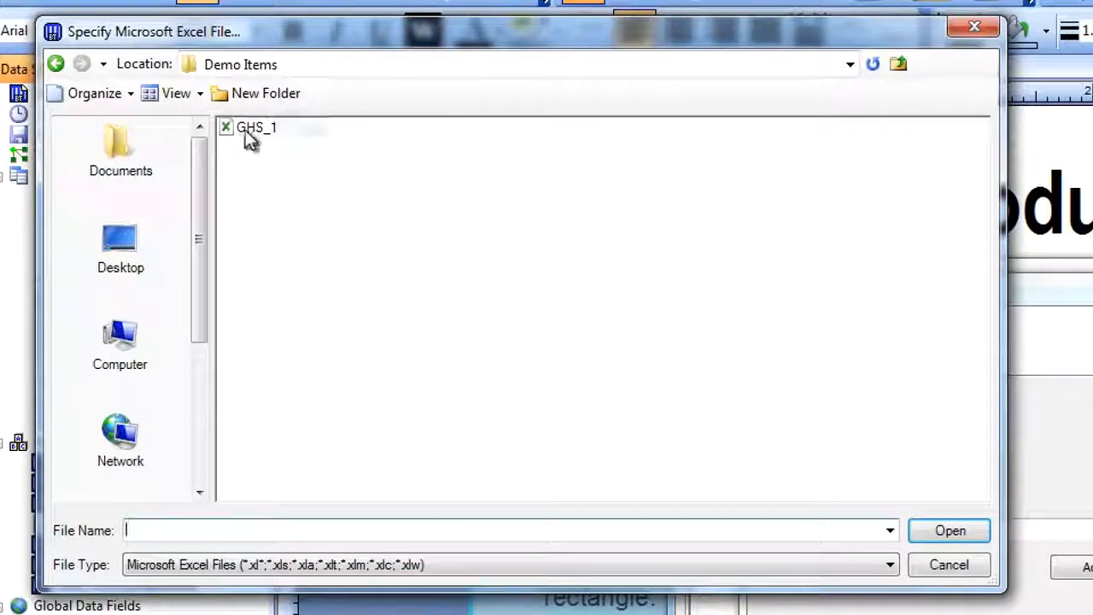
click(254, 133)
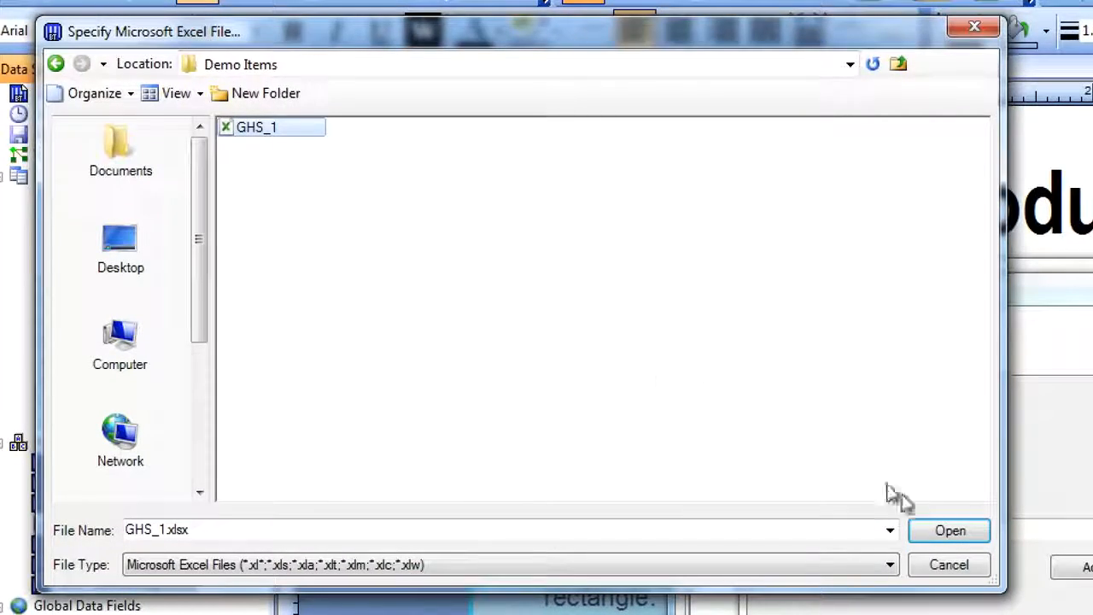
click(944, 534)
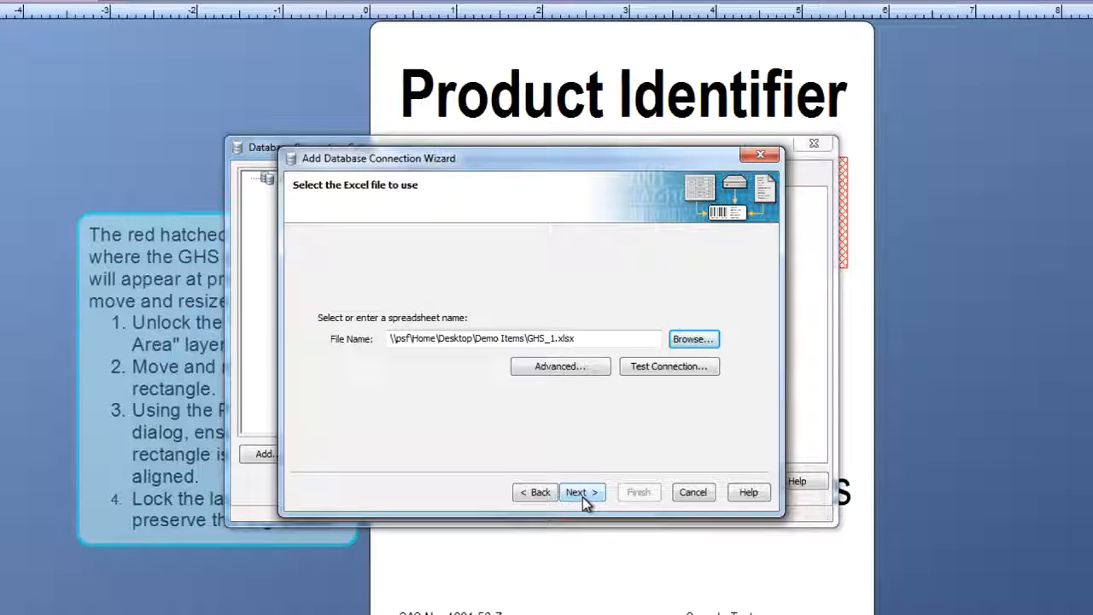
click(580, 493)
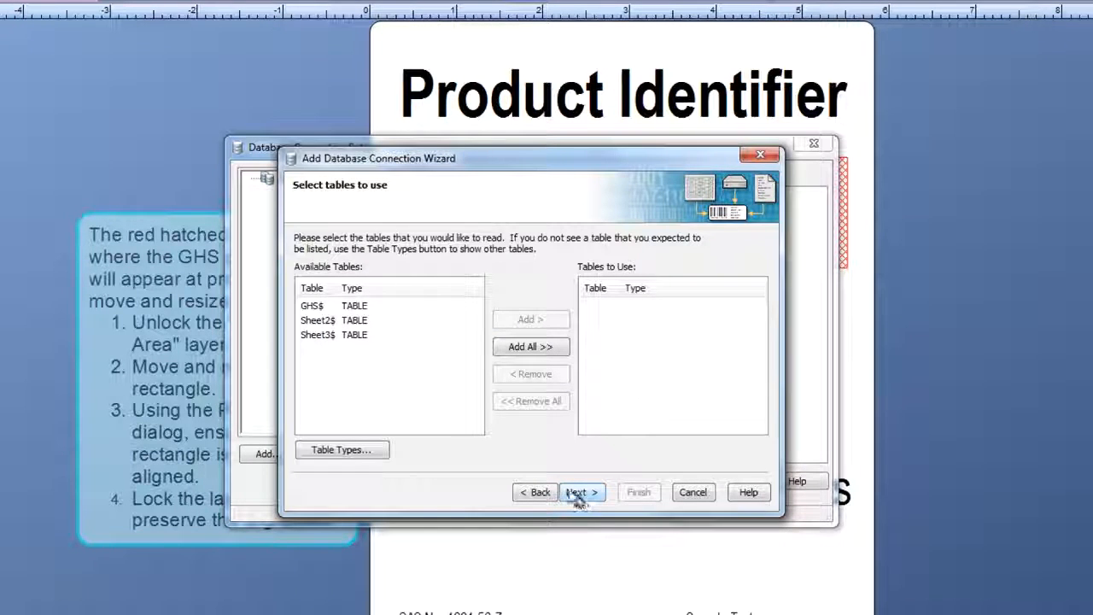
Add the GHS$ table to the tables to use and finish the connection wizard
click(354, 309)
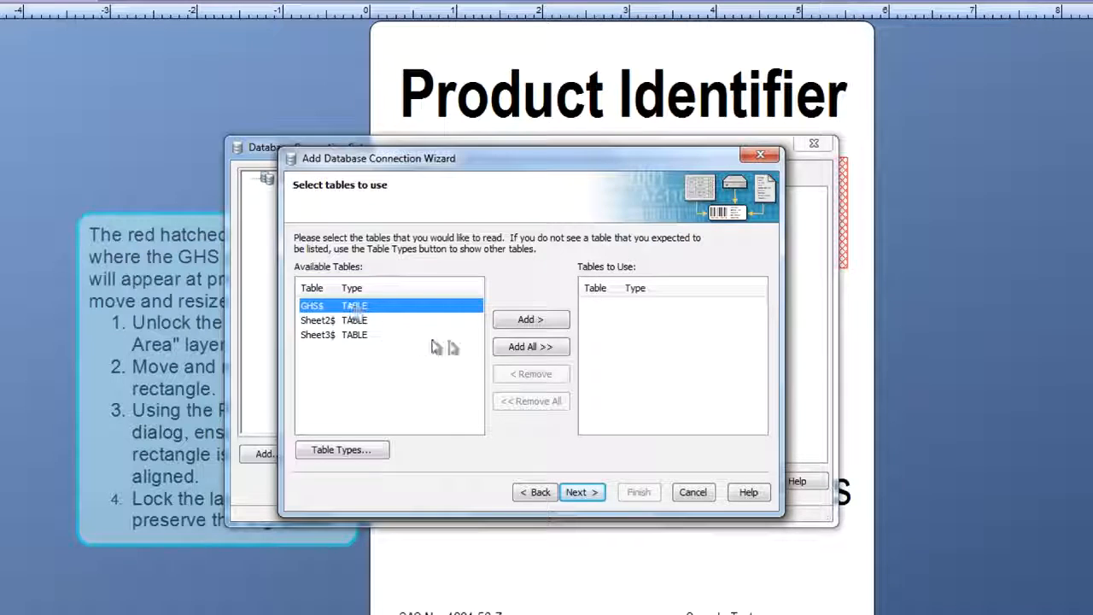
click(520, 323)
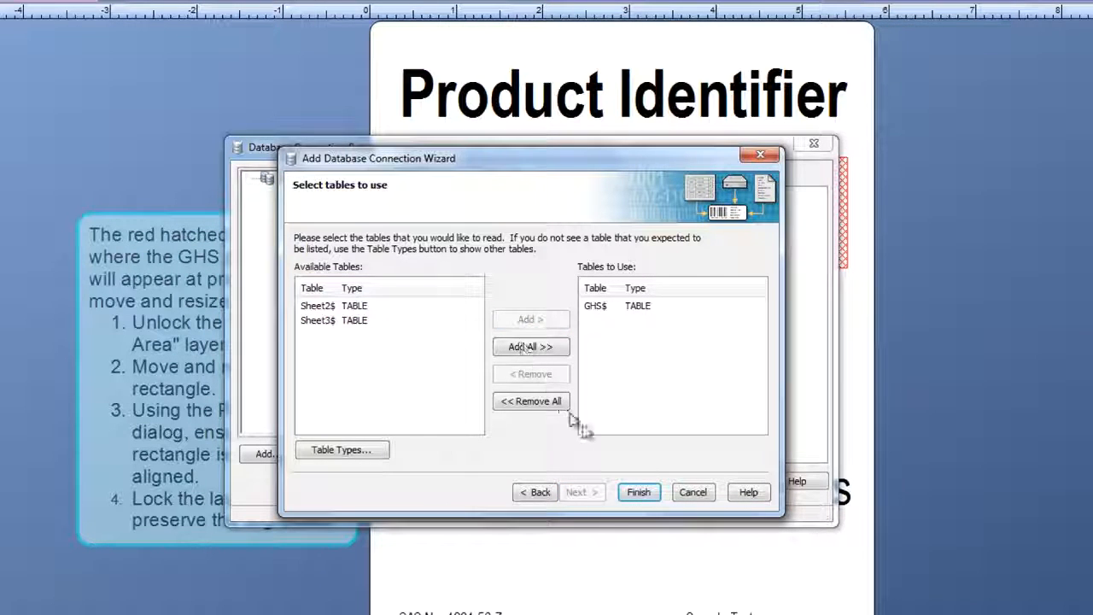
click(637, 492)
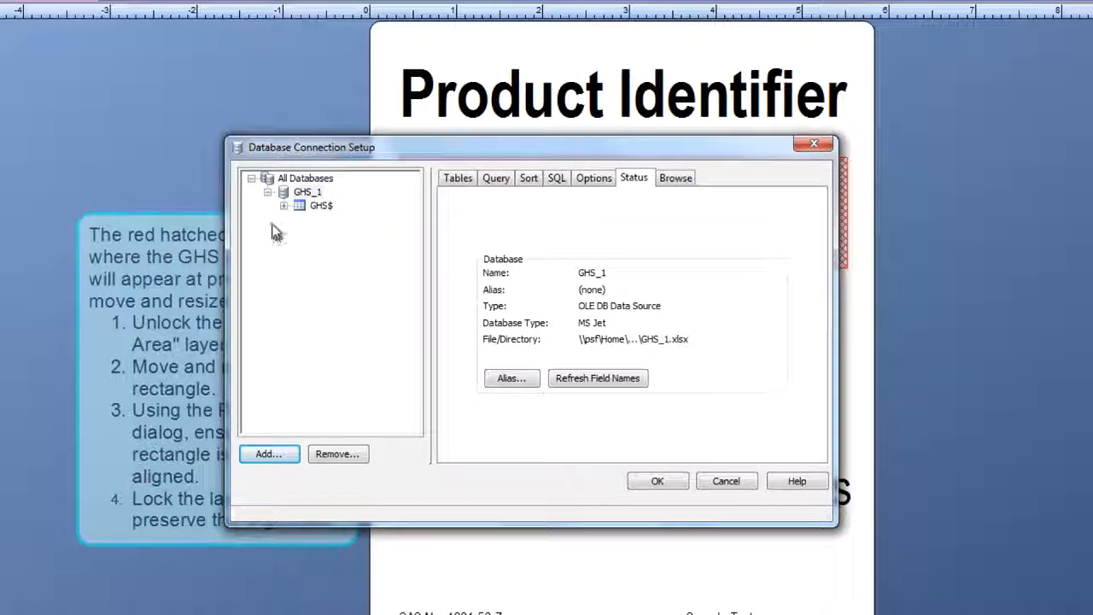
Expand the GHS$ table in the new connection and give the table the alias GHS
click(283, 205)
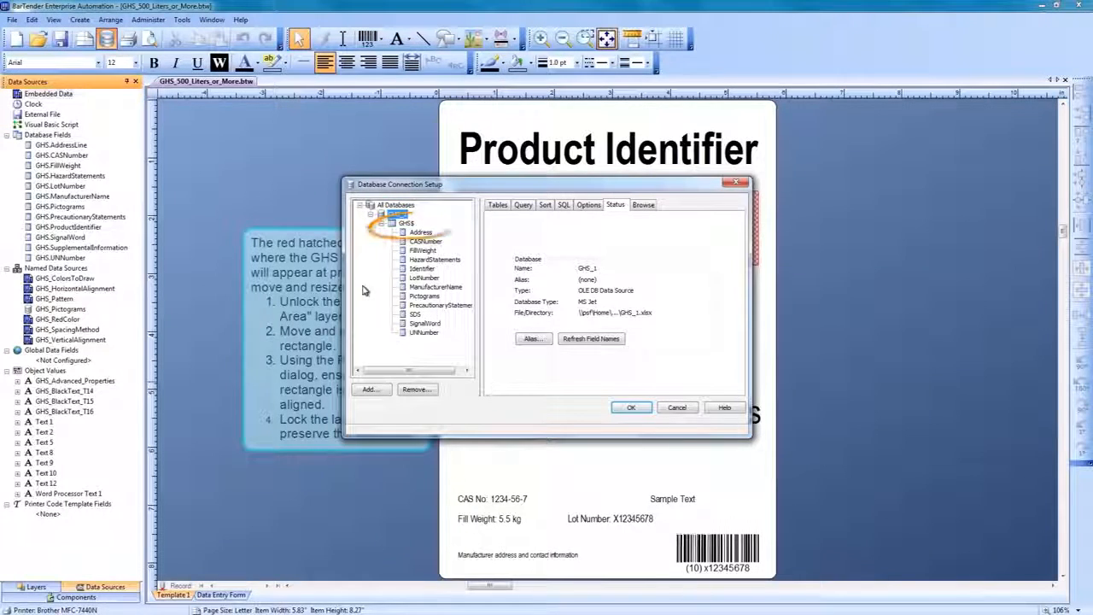
click(405, 224)
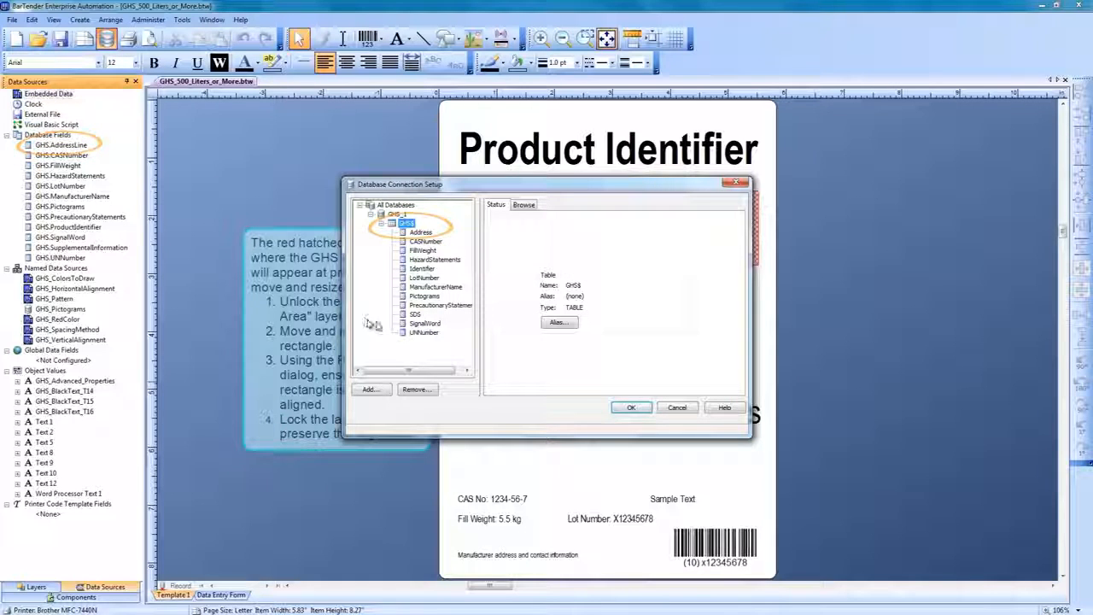
click(567, 325)
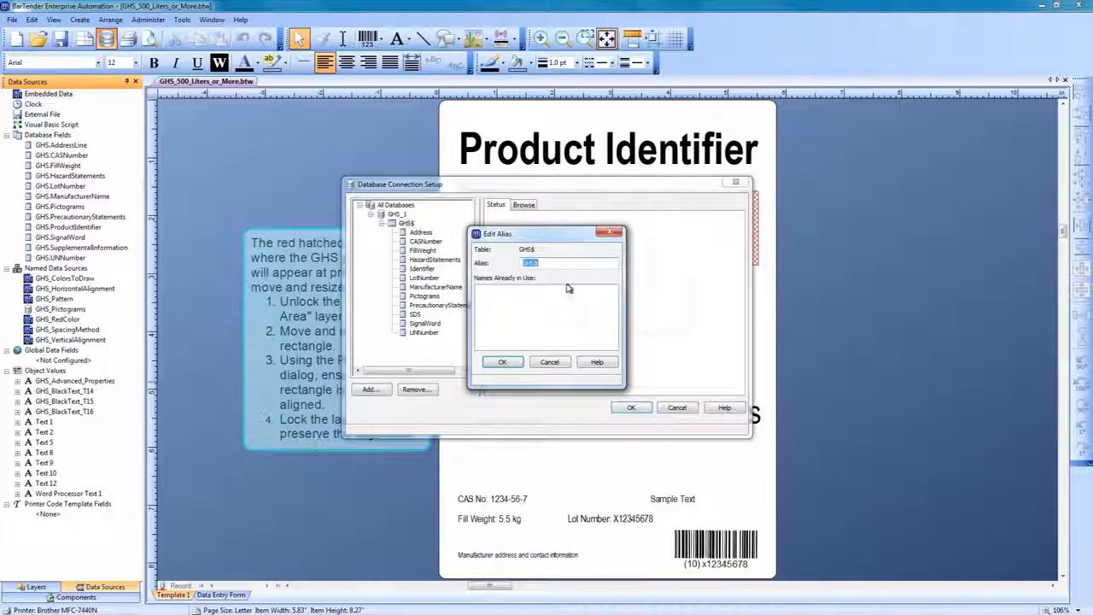
text(GHS)
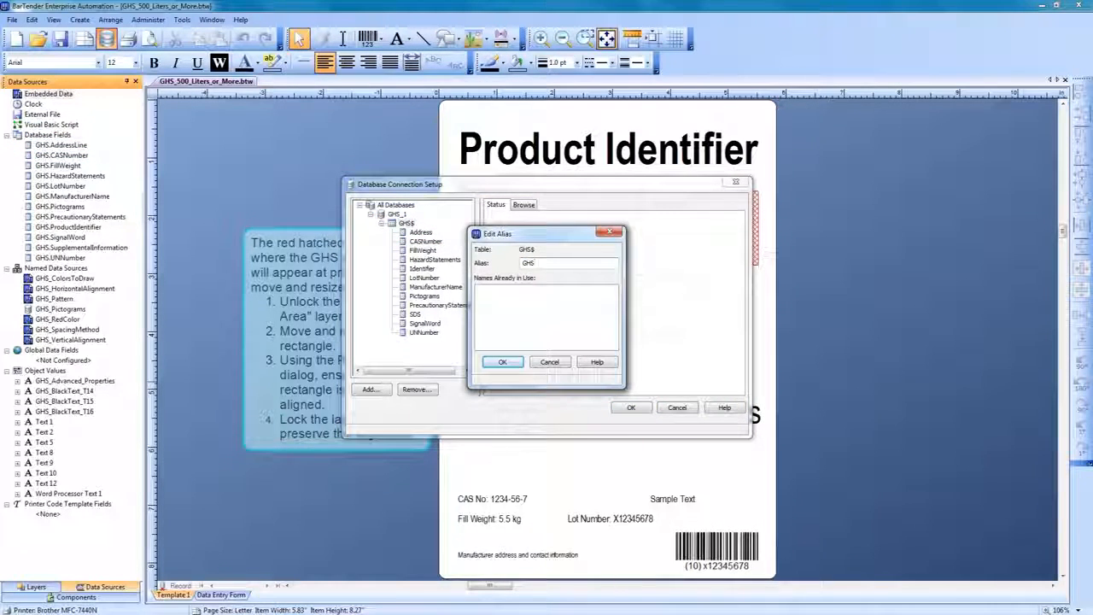
click(512, 362)
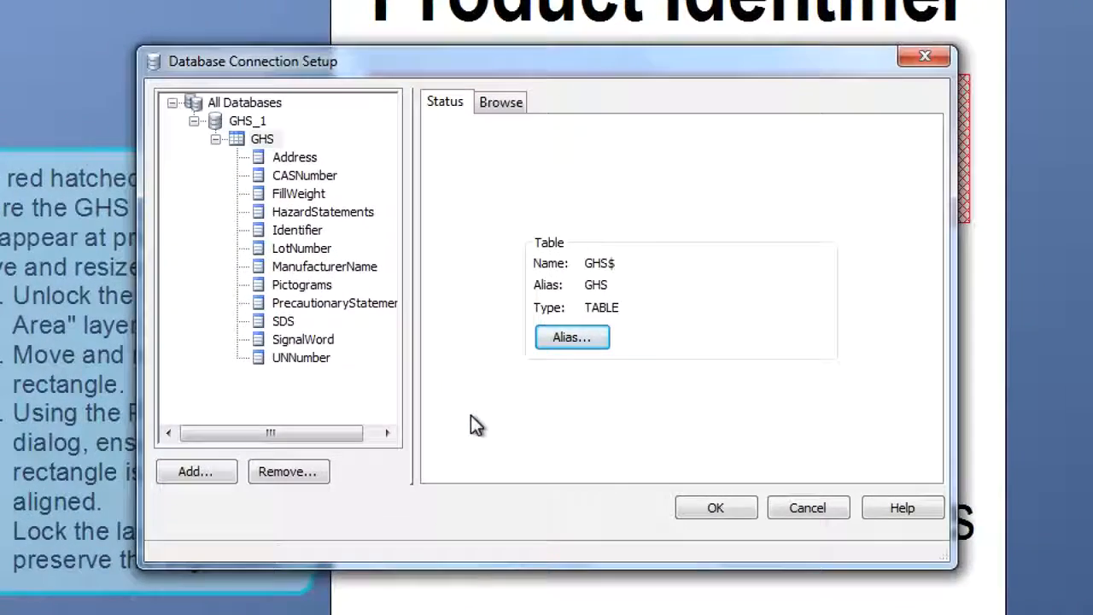
Set the alias of the Address field to AddressLine
click(296, 157)
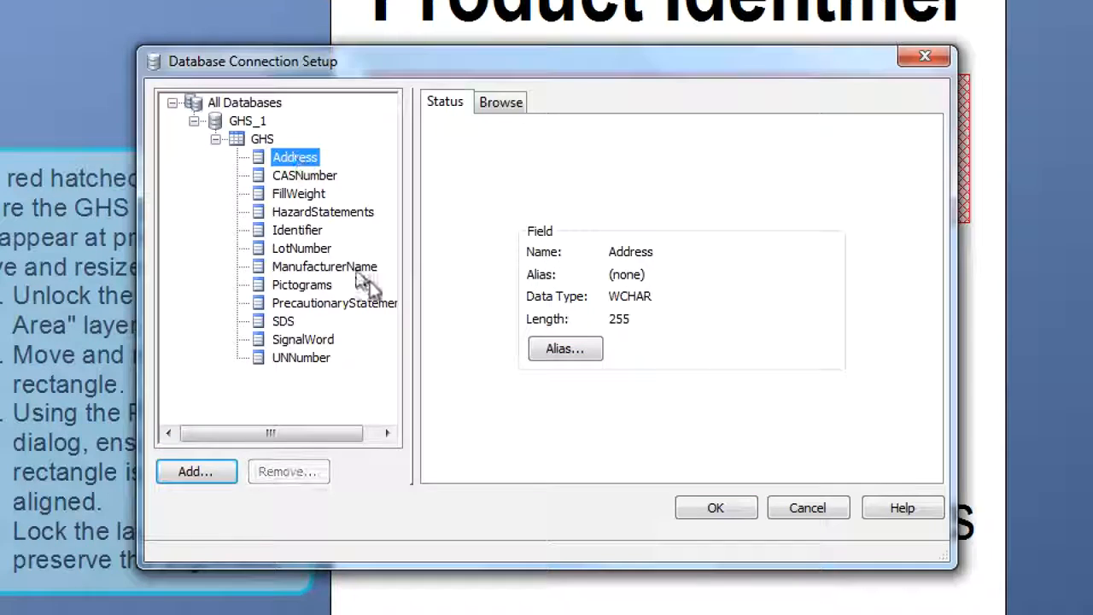
click(584, 352)
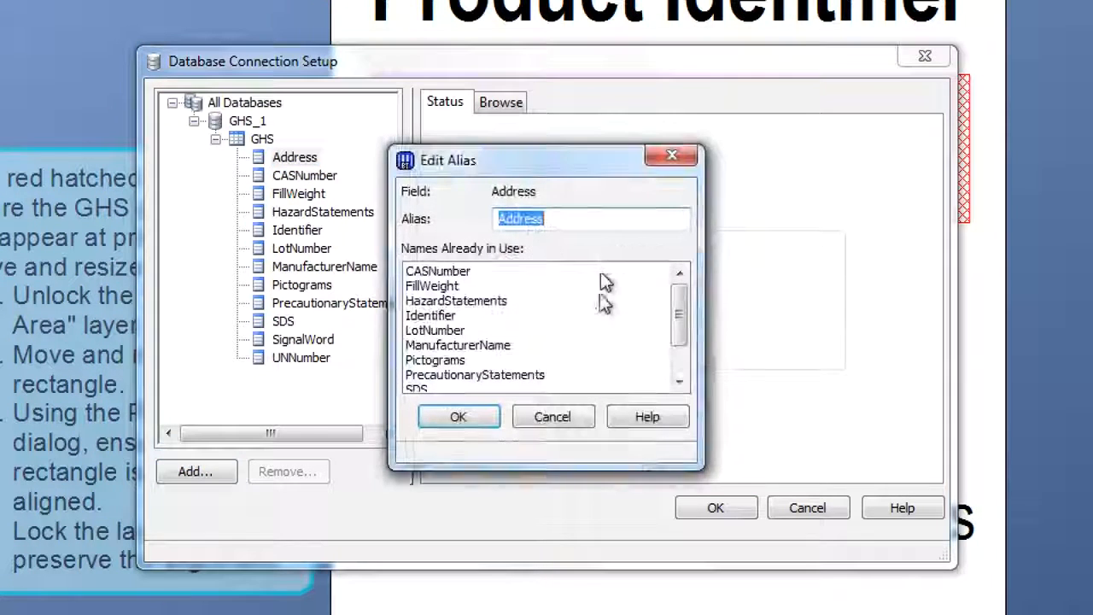
click(577, 219)
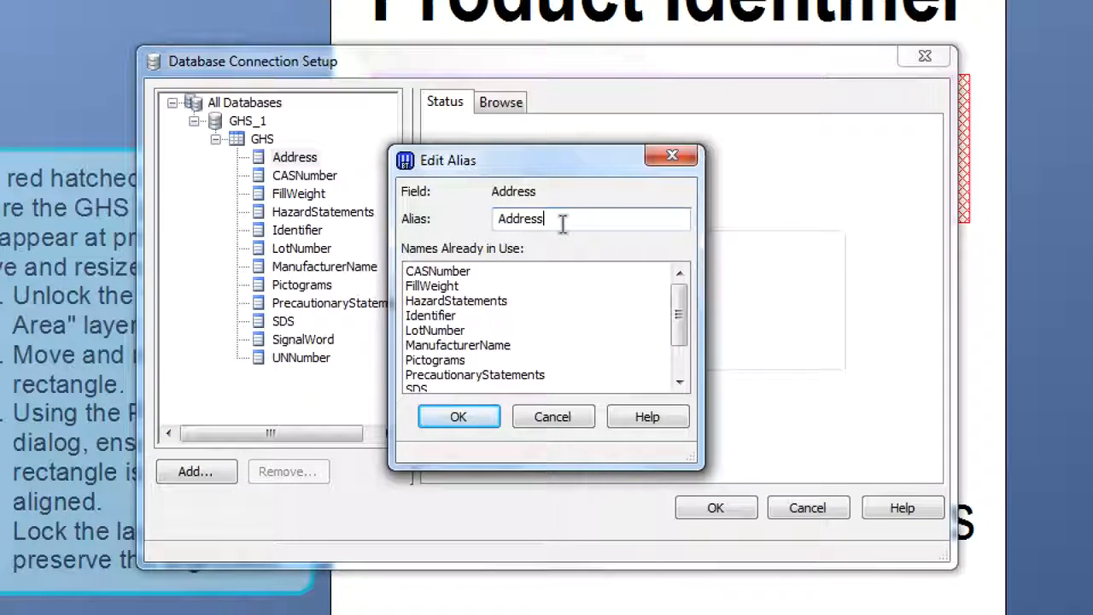
text(Line)
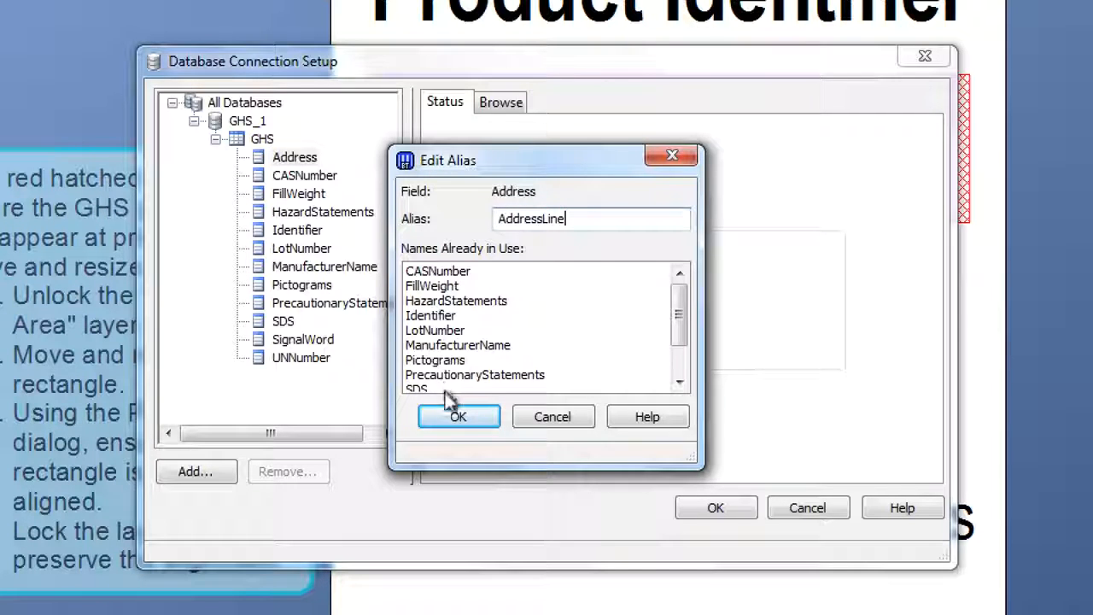
click(453, 416)
Set the alias of the Identifier field to ProductIdentifier
click(304, 229)
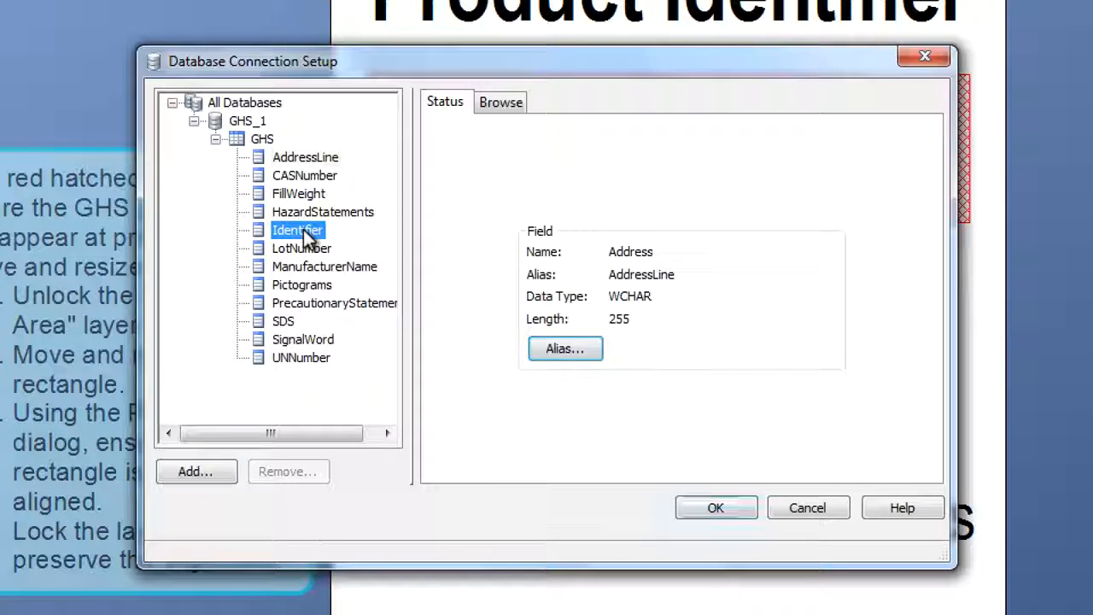
click(590, 351)
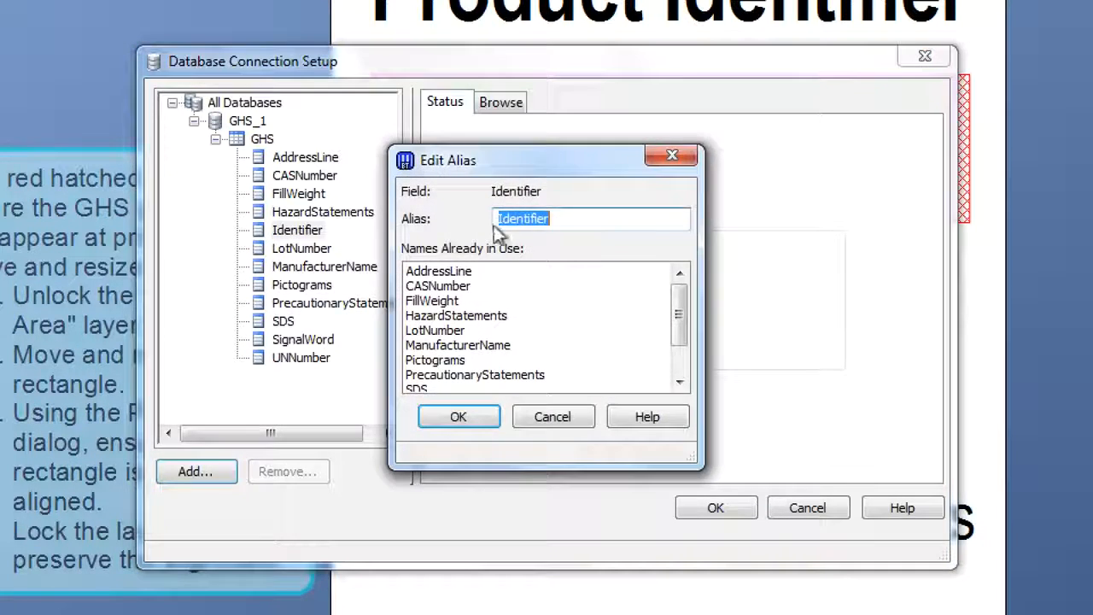
click(497, 219)
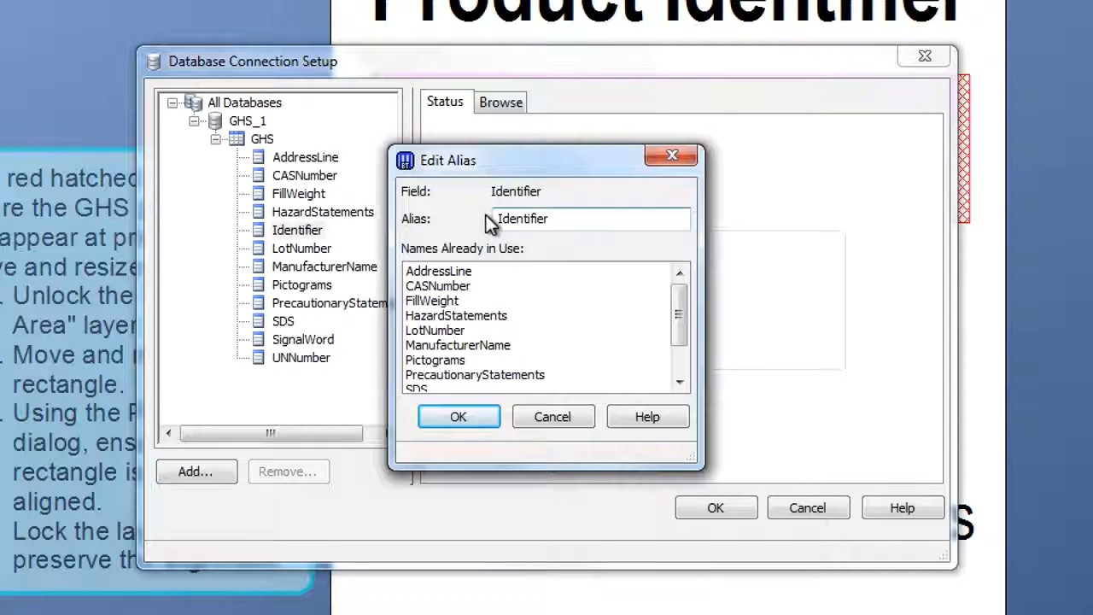
text(Product)
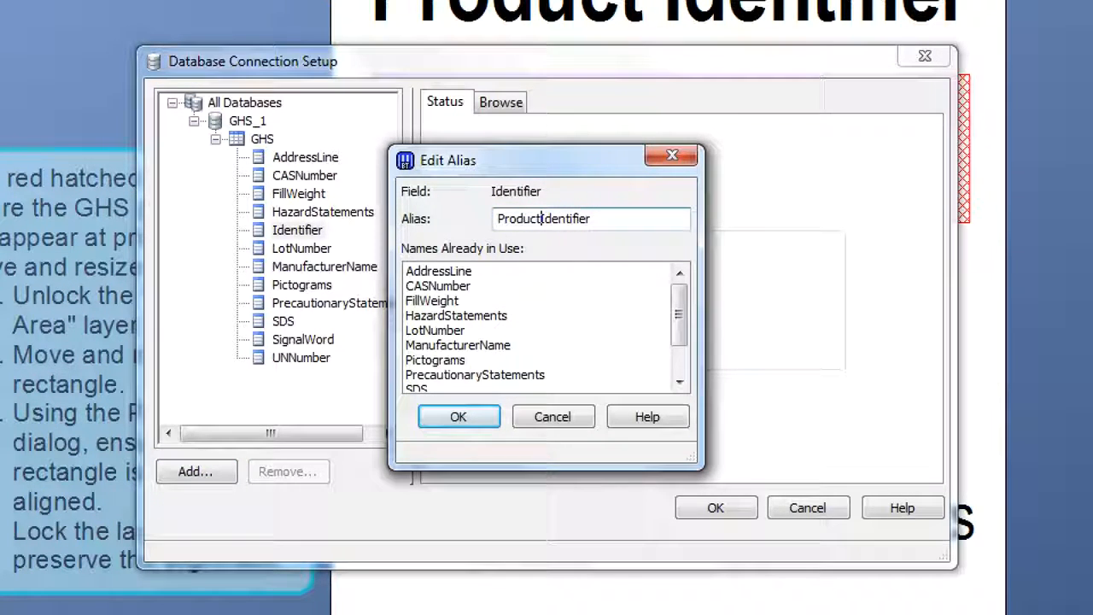
click(483, 418)
Set the alias of the SDS field to SupplementalInformation and accept the database connection setup
click(282, 321)
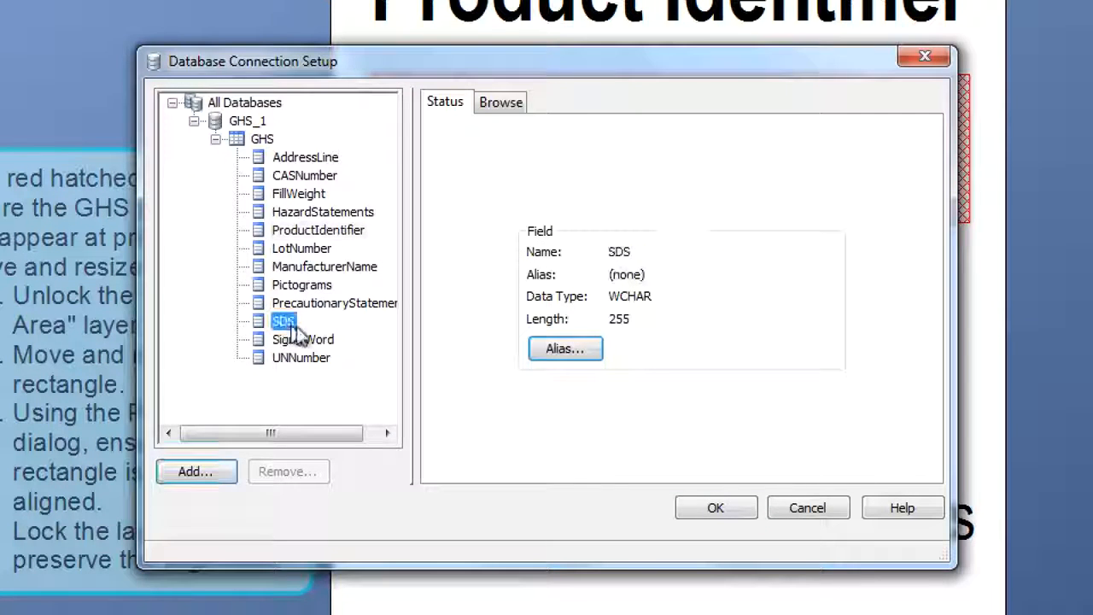
click(569, 355)
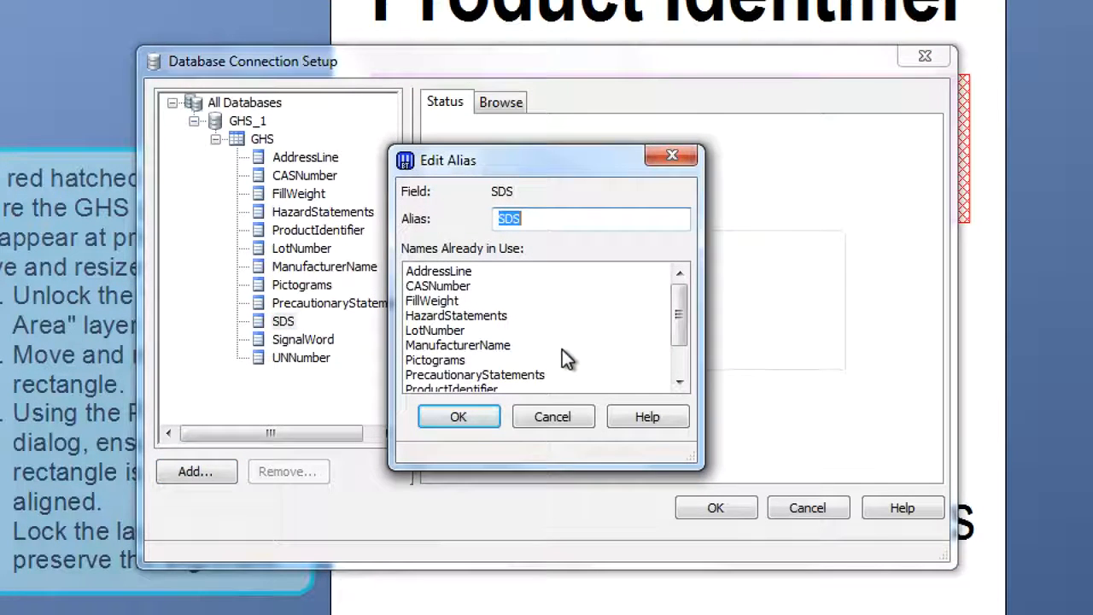
text(Supplem)
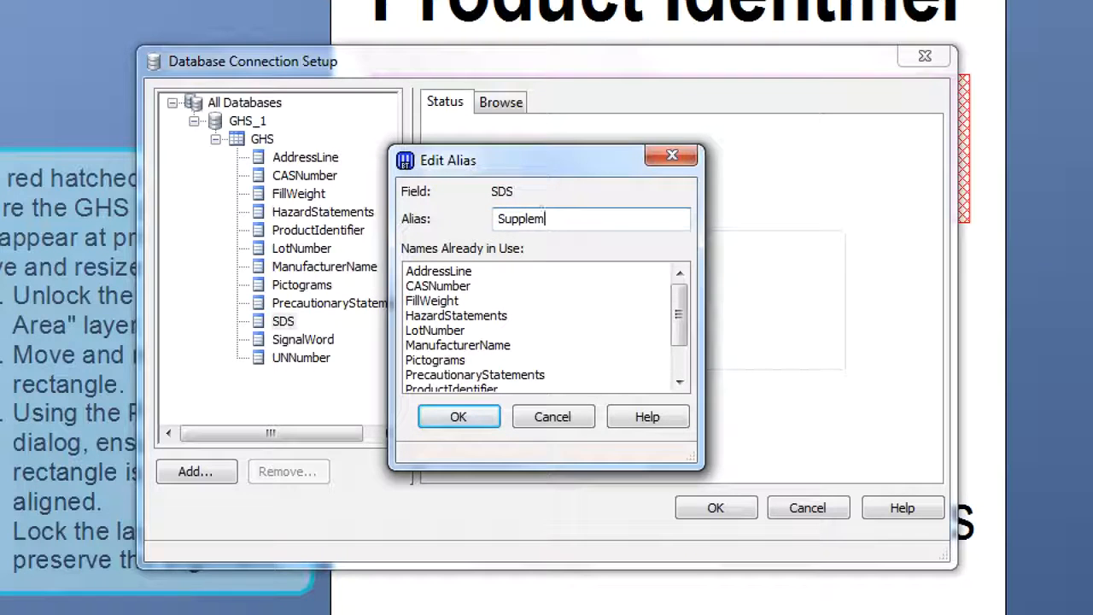
text(entalI)
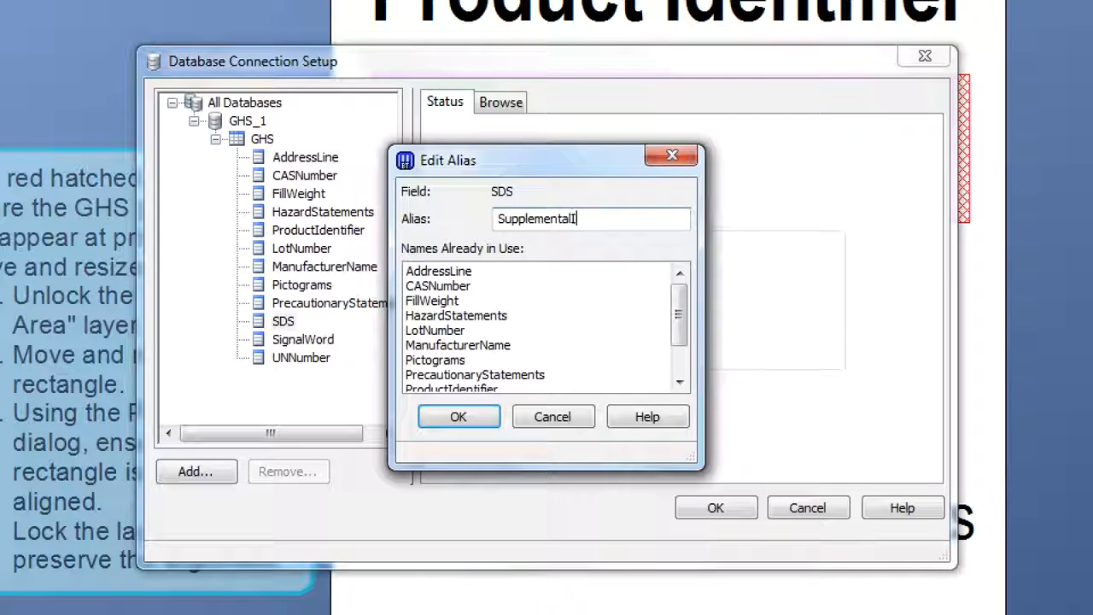
text(nformation)
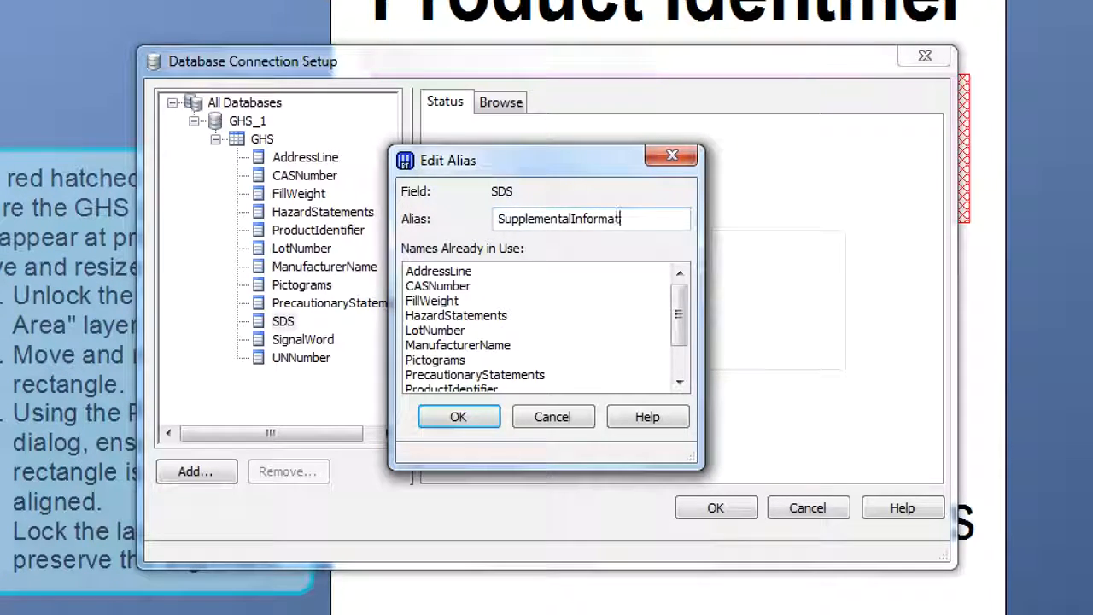
click(453, 416)
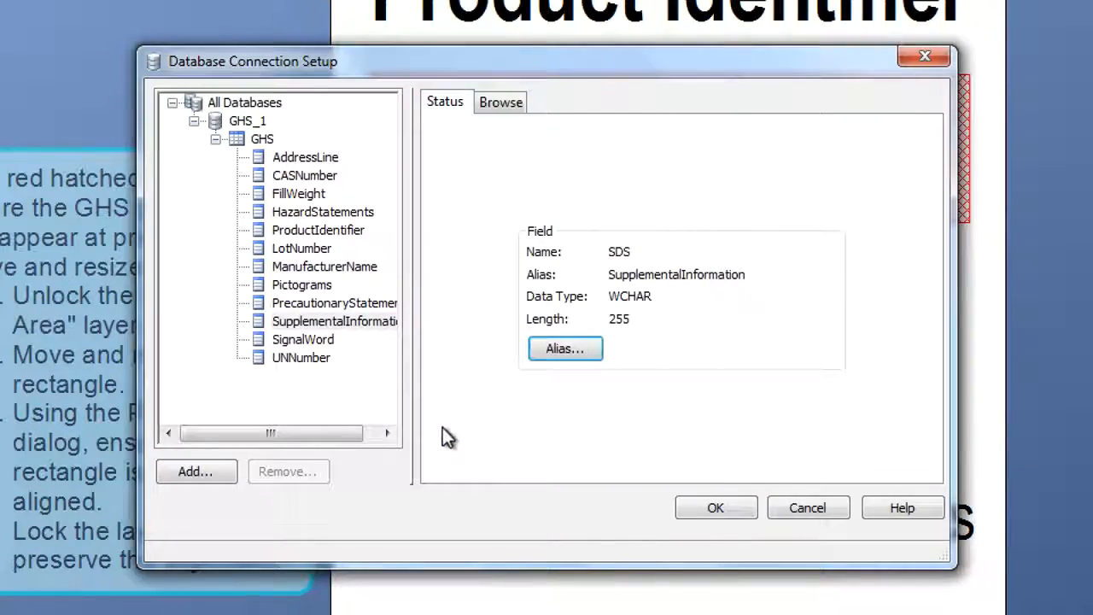
click(722, 513)
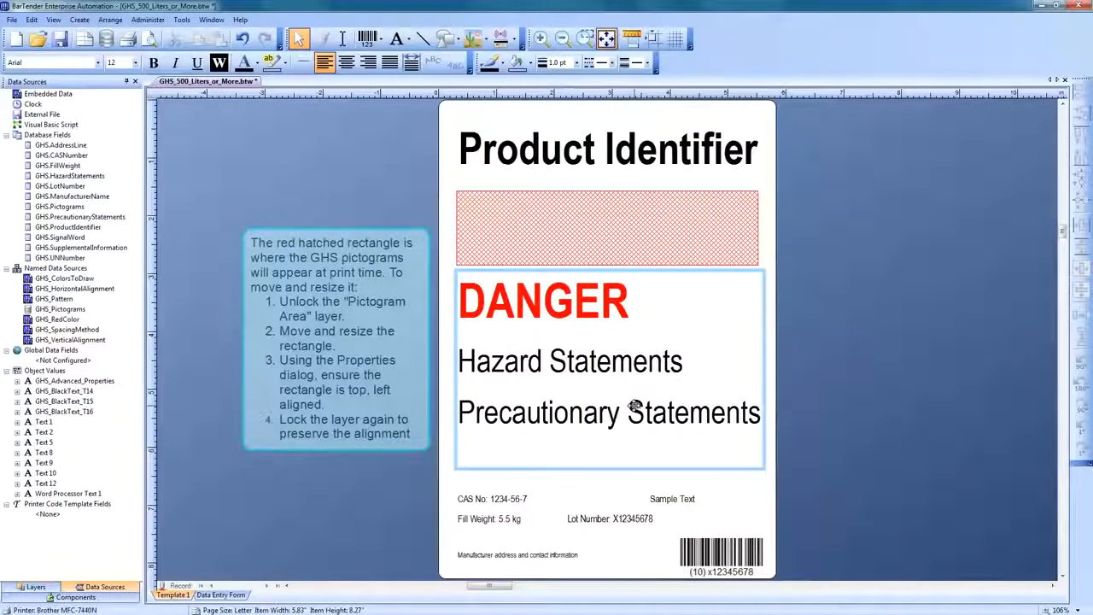
Shrink the DANGER and statements text block from above to about 1.92 in high and move the Product Identifier text into the freed space
click(611, 272)
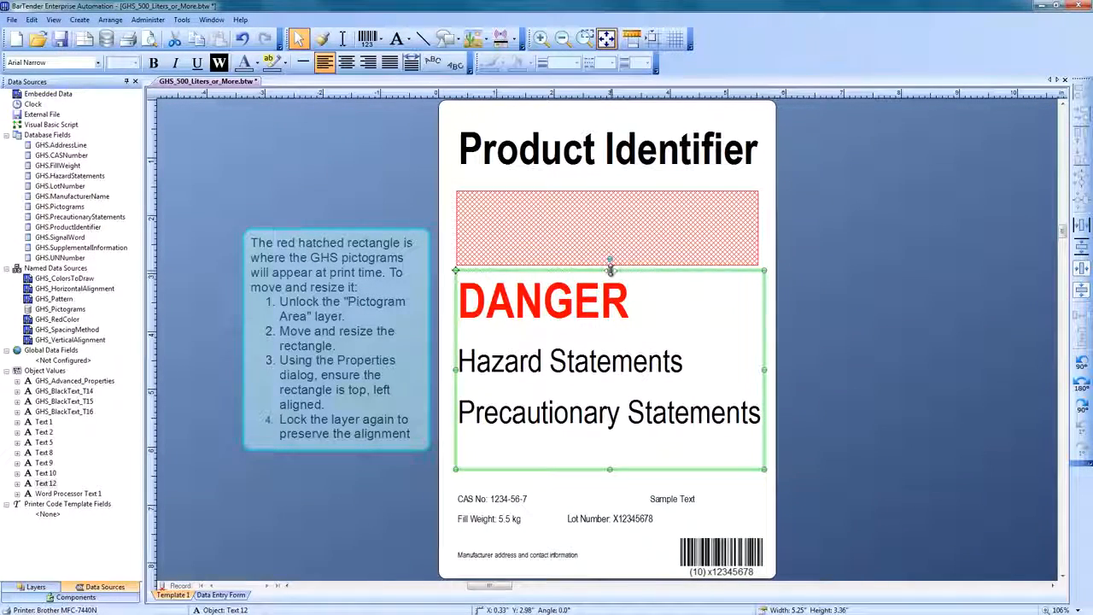
drag(610, 271, 607, 334)
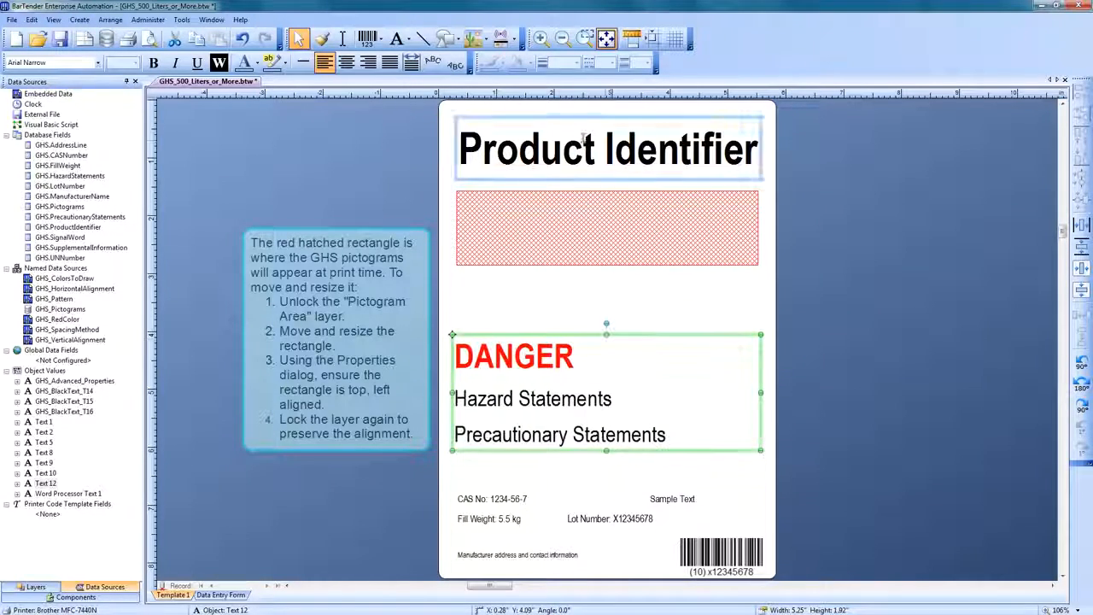
drag(582, 116, 581, 272)
Move the CAS No and Fill Weight texts up and stack the Lot Number text beneath them, aligned along their starting edge
drag(479, 493, 479, 468)
drag(479, 519, 479, 493)
drag(595, 518, 495, 523)
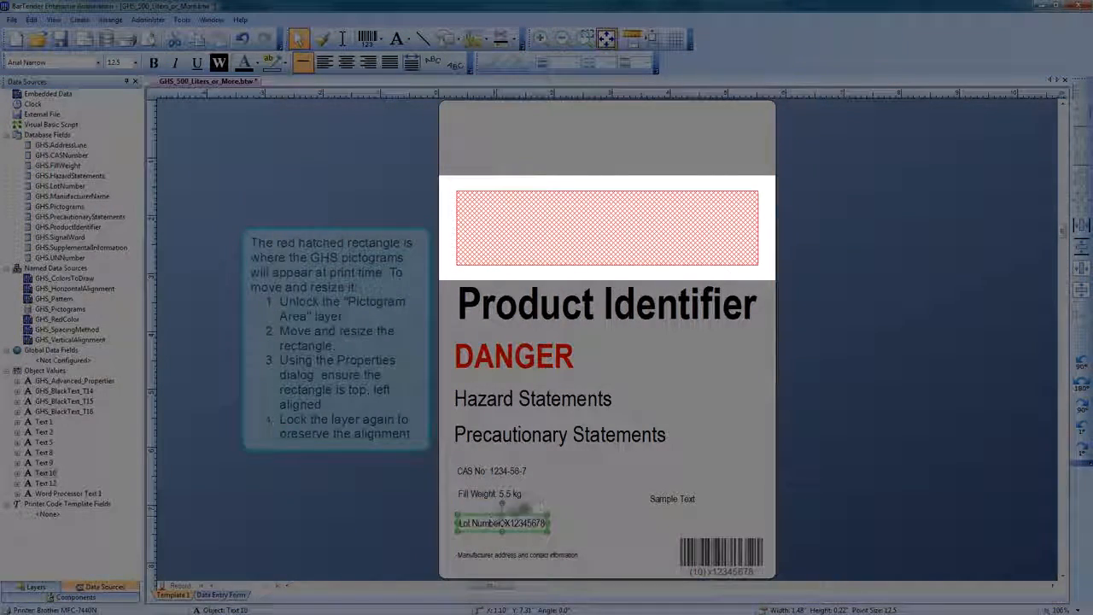
click(483, 220)
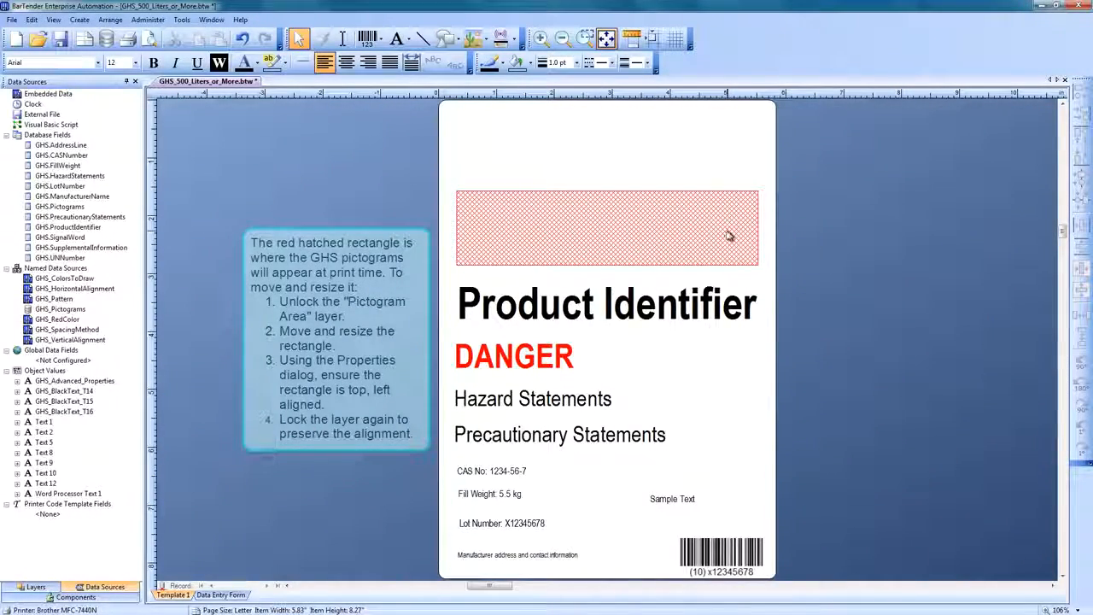
Unlock the Pictogram Area layer, extend the red hatched rectangle upward to about 2.2 in high and move it slightly higher on the label
click(35, 586)
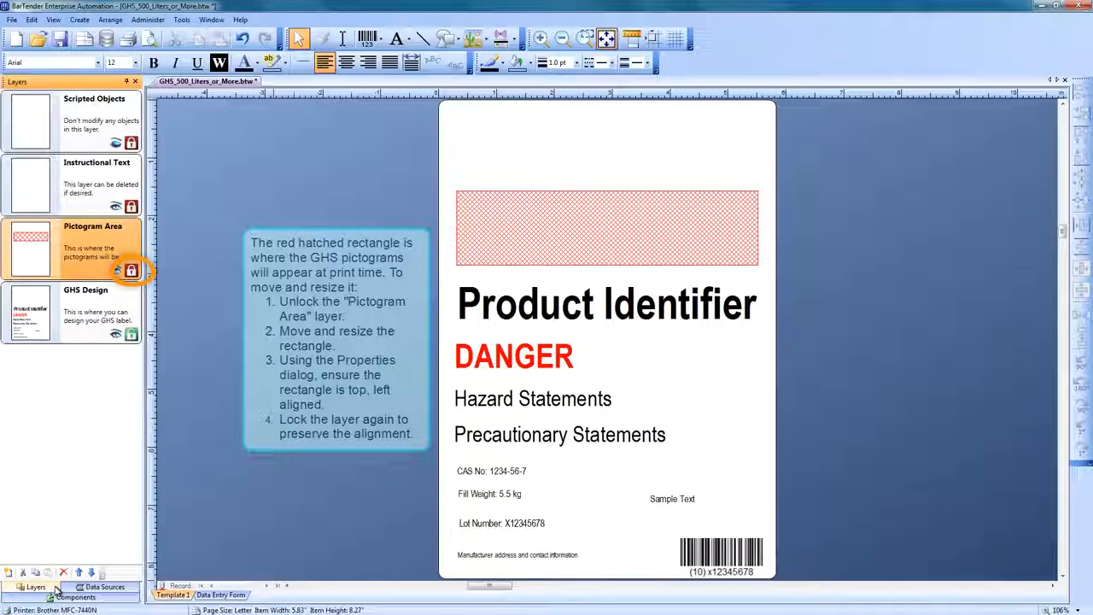
click(131, 270)
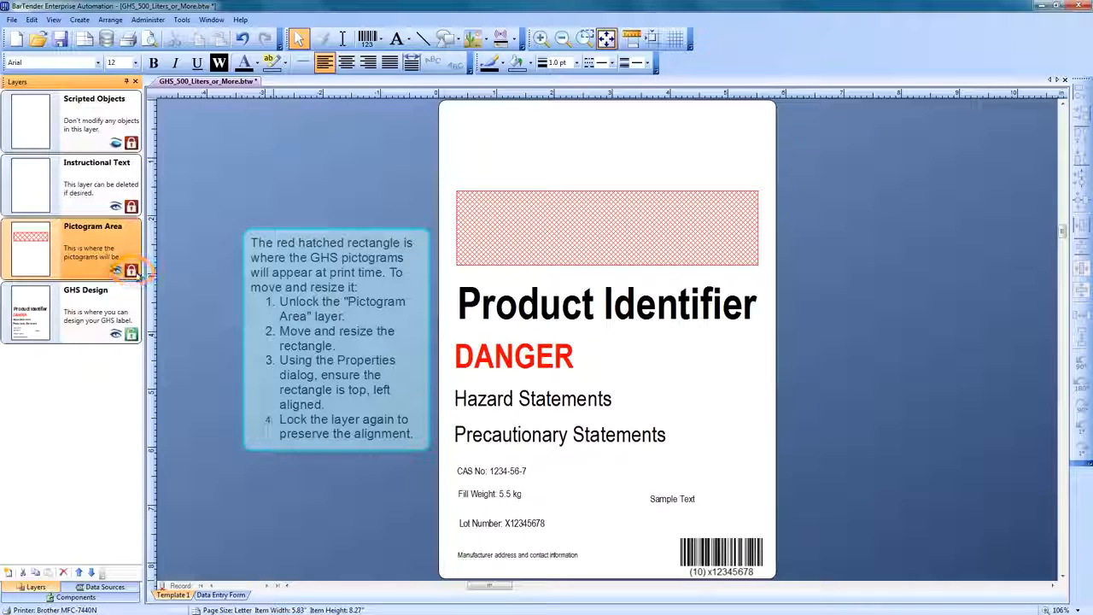
click(530, 199)
click(535, 215)
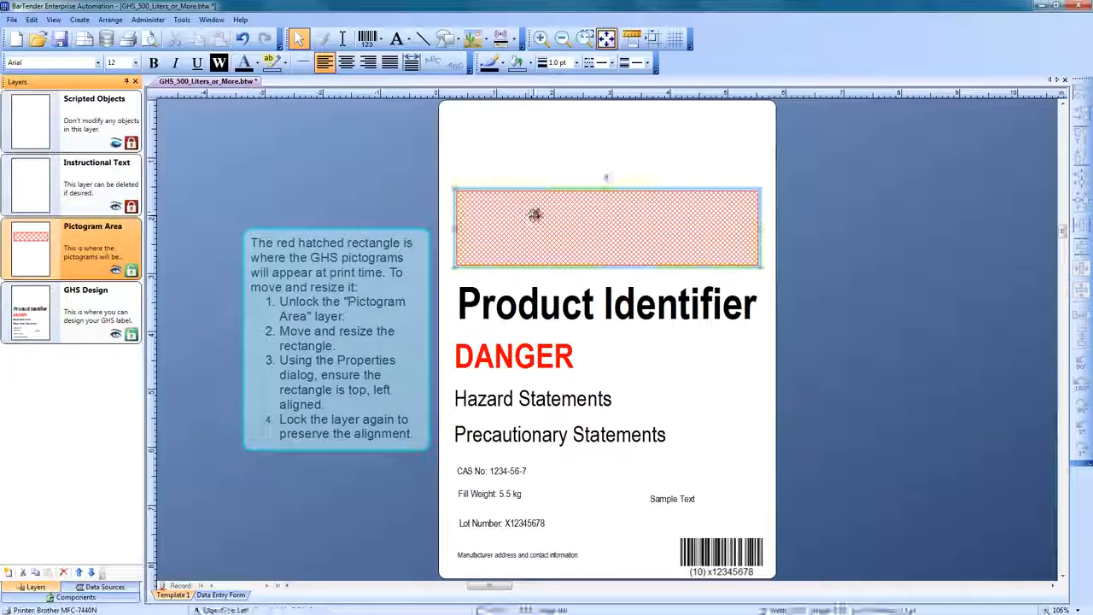
drag(607, 179, 607, 125)
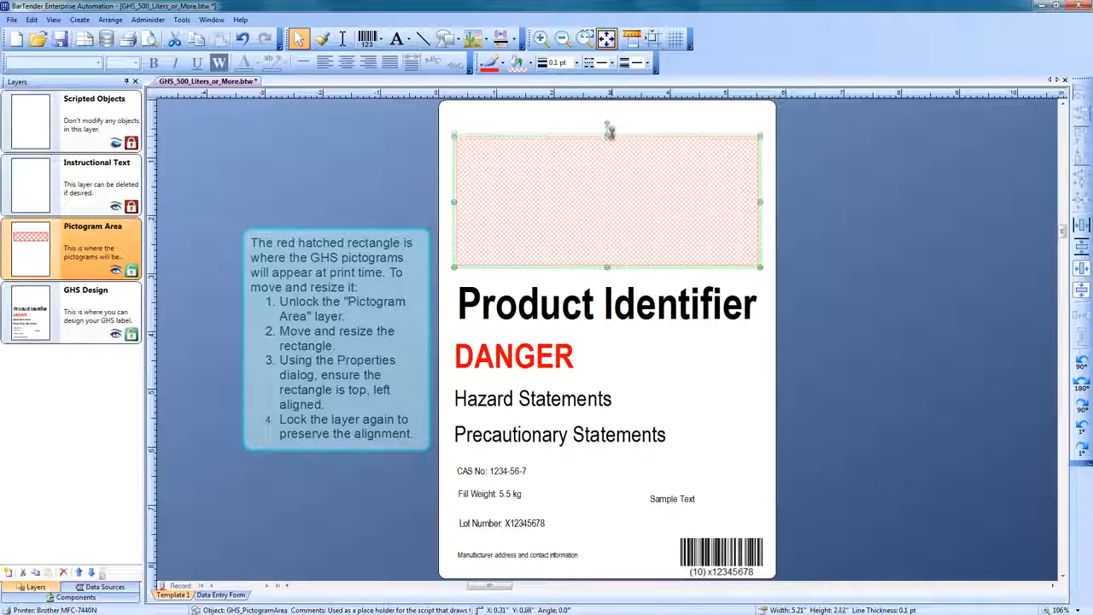
drag(593, 190, 596, 177)
Examine the embedded data of the GHS_ColorsToDraw named data source and check the label in print preview
click(105, 587)
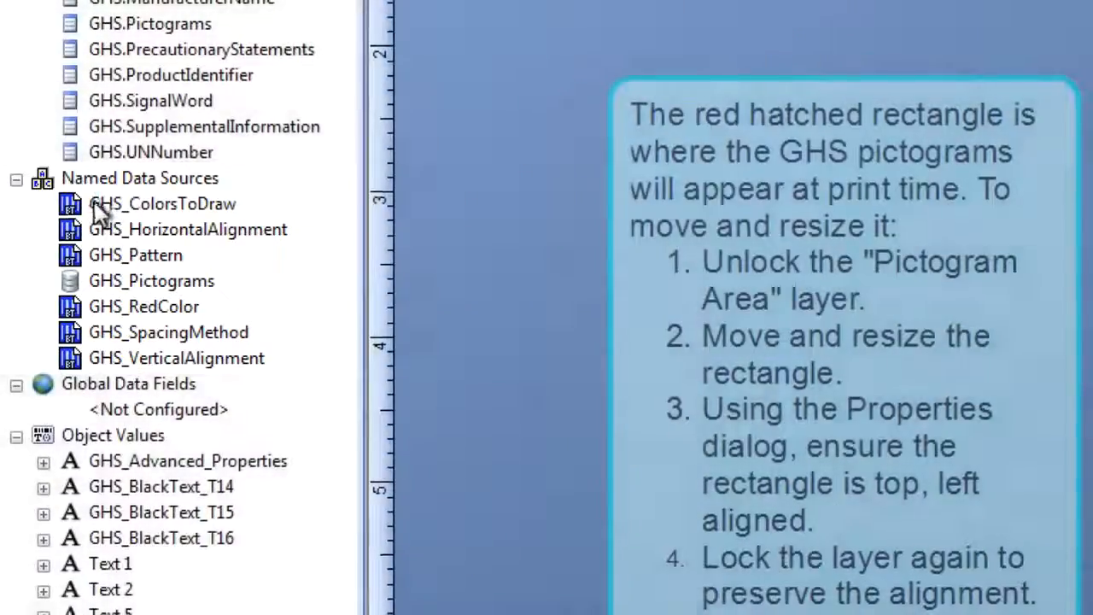
double_click(98, 206)
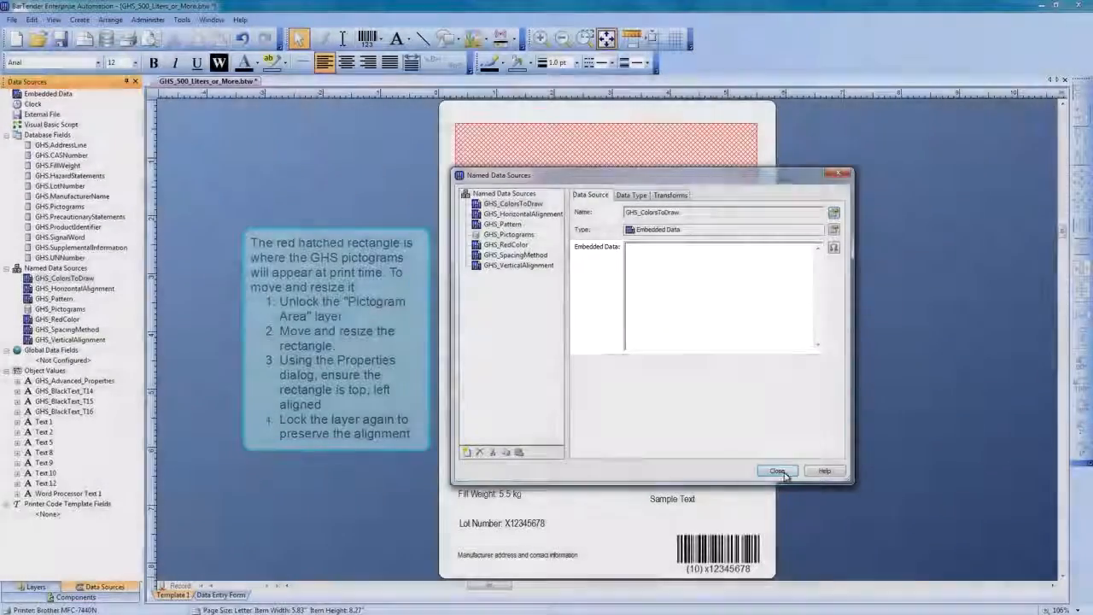
click(782, 475)
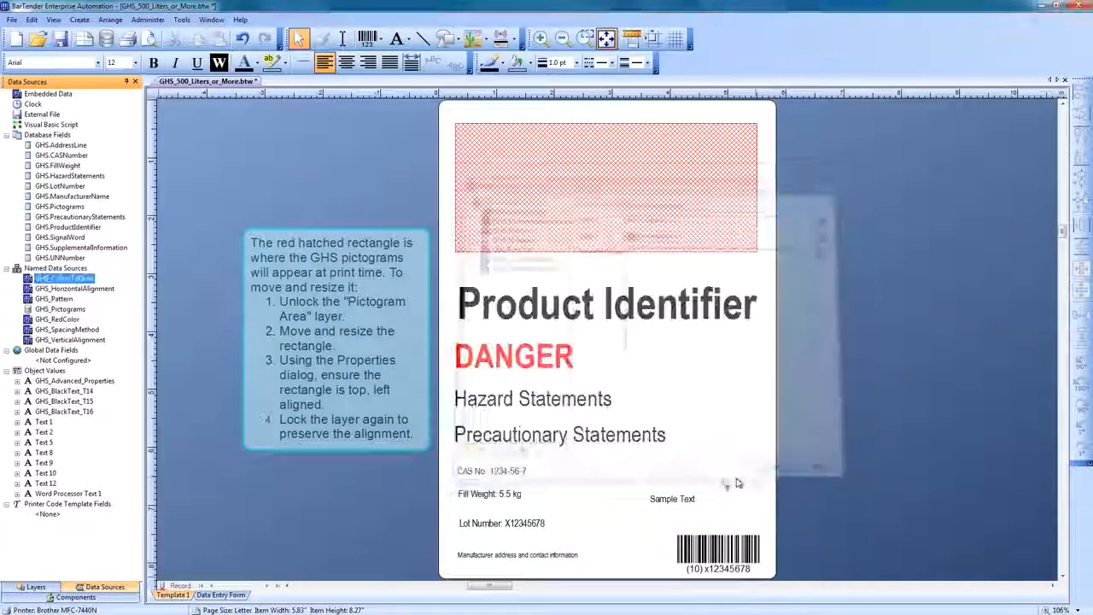
click(14, 21)
click(43, 144)
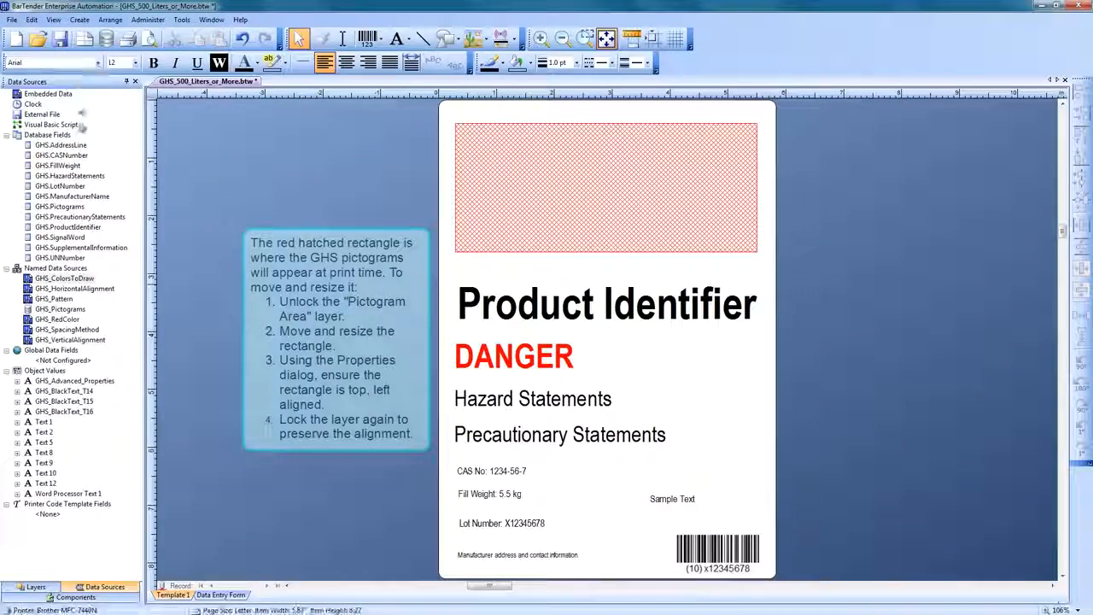
Set the embedded data of GHS_ColorsToDraw to red and check the pictograms in print preview
double_click(30, 279)
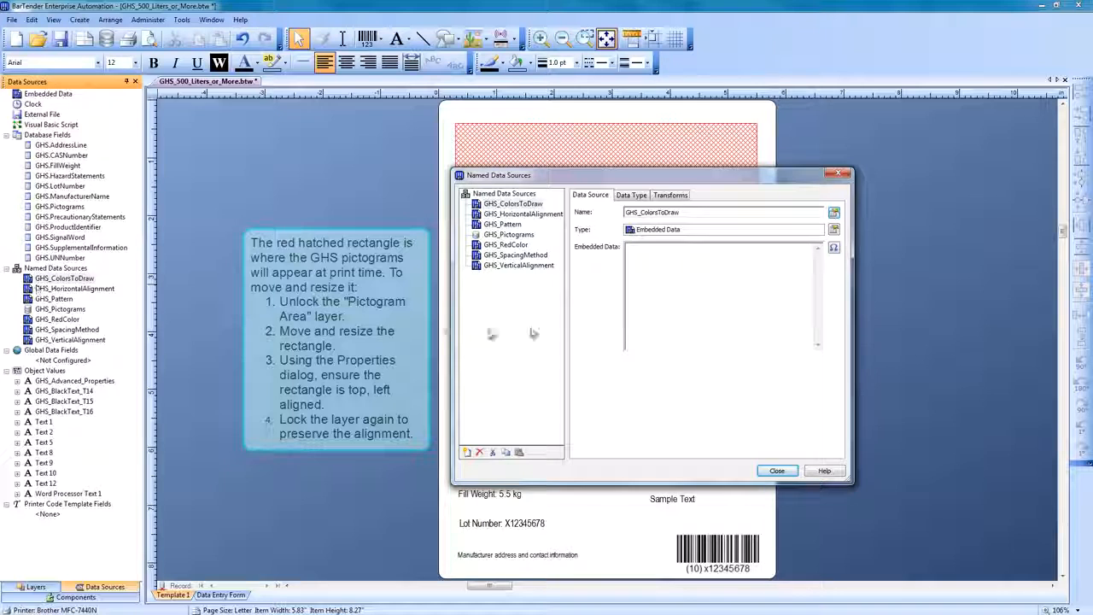
click(658, 253)
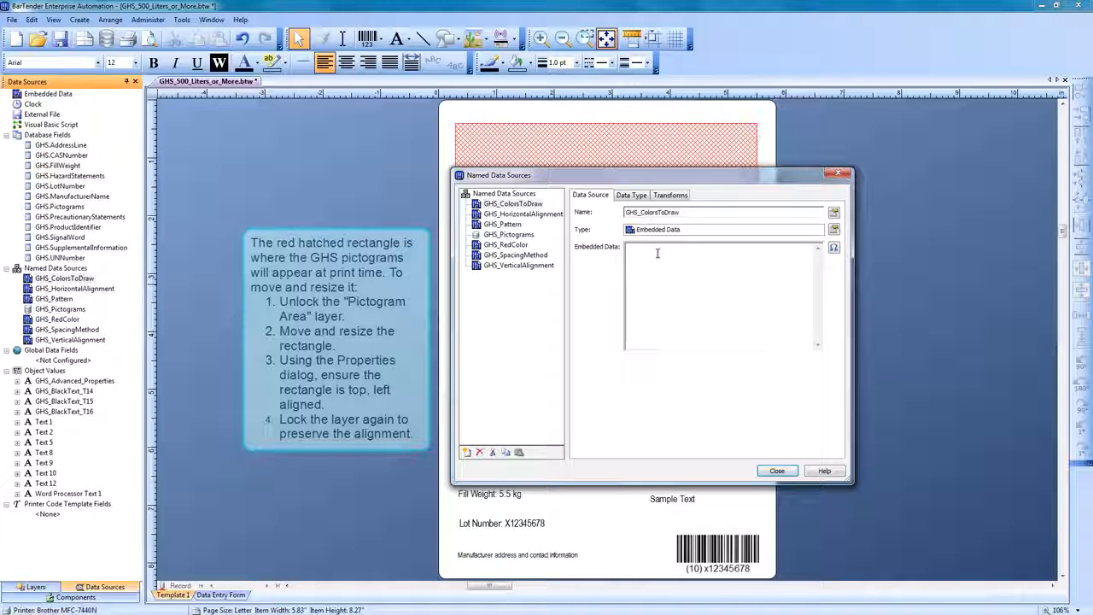
text(d)
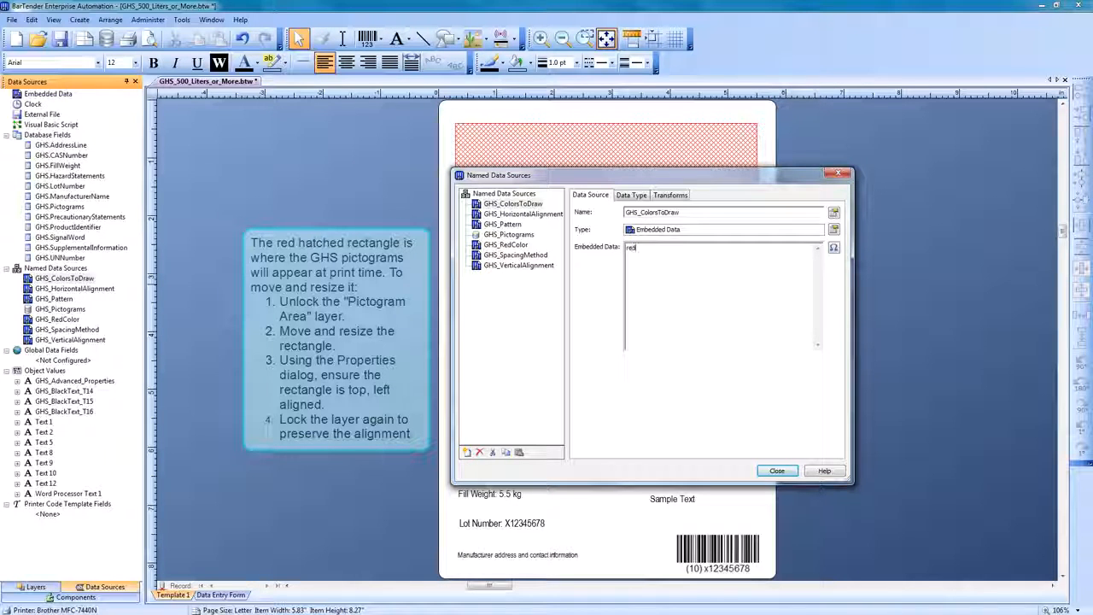
click(777, 471)
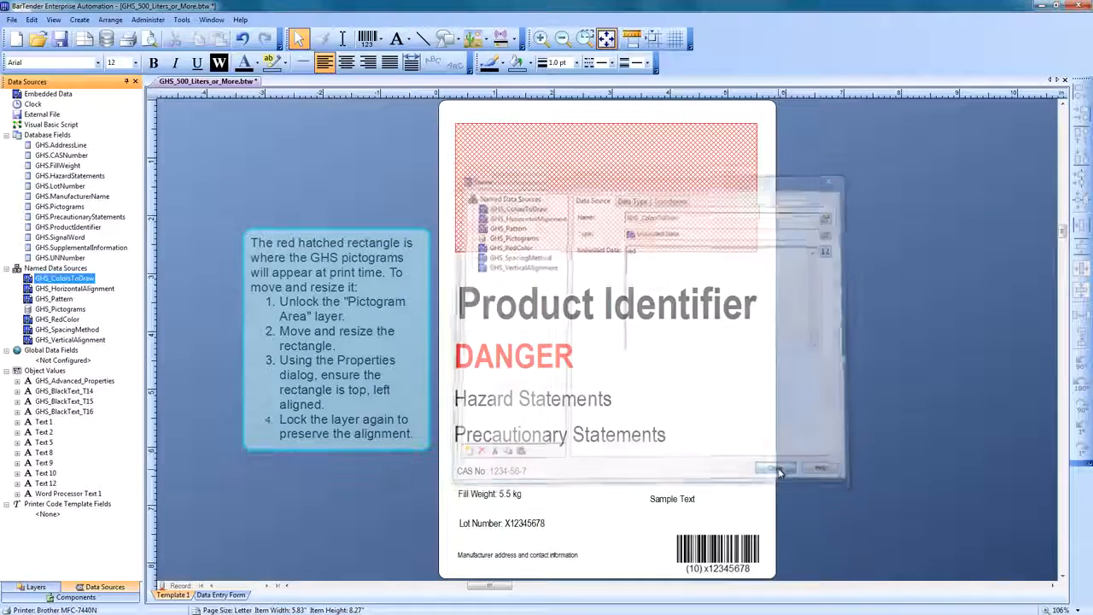
click(12, 19)
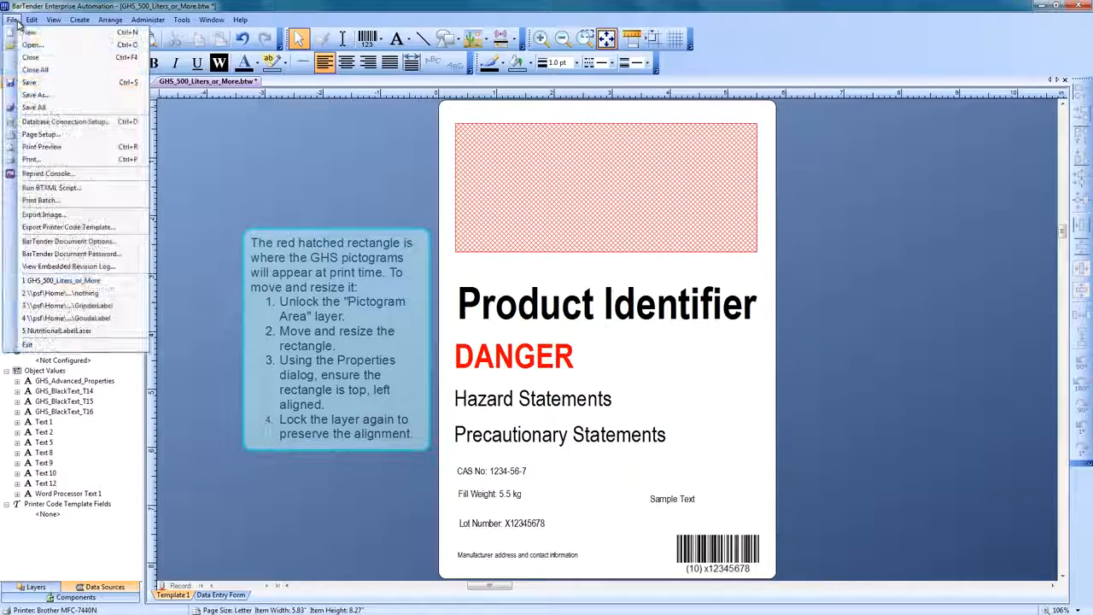
click(43, 147)
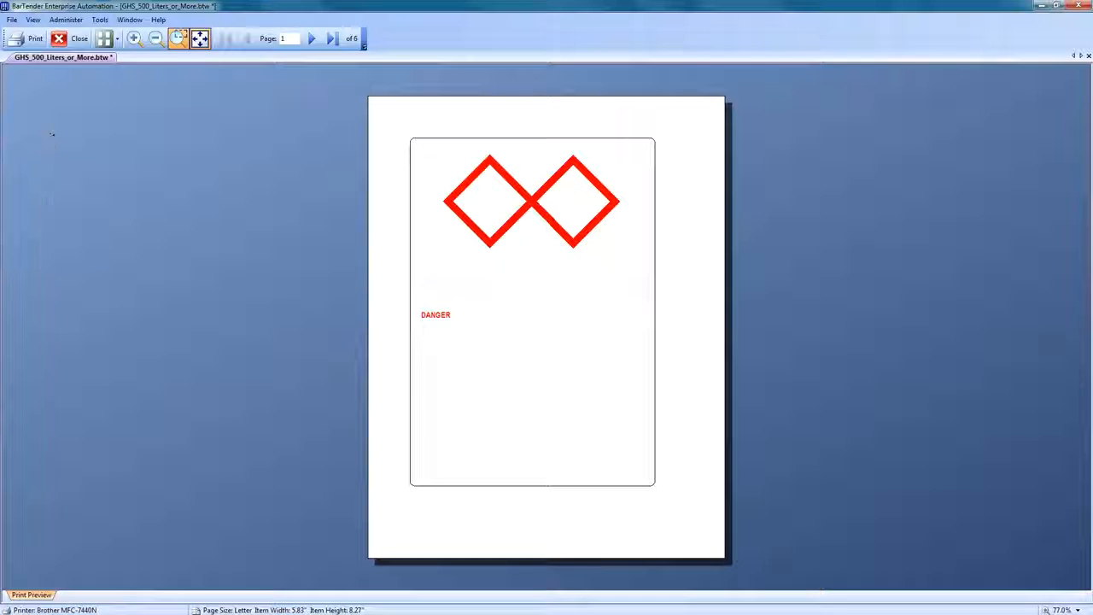
click(70, 38)
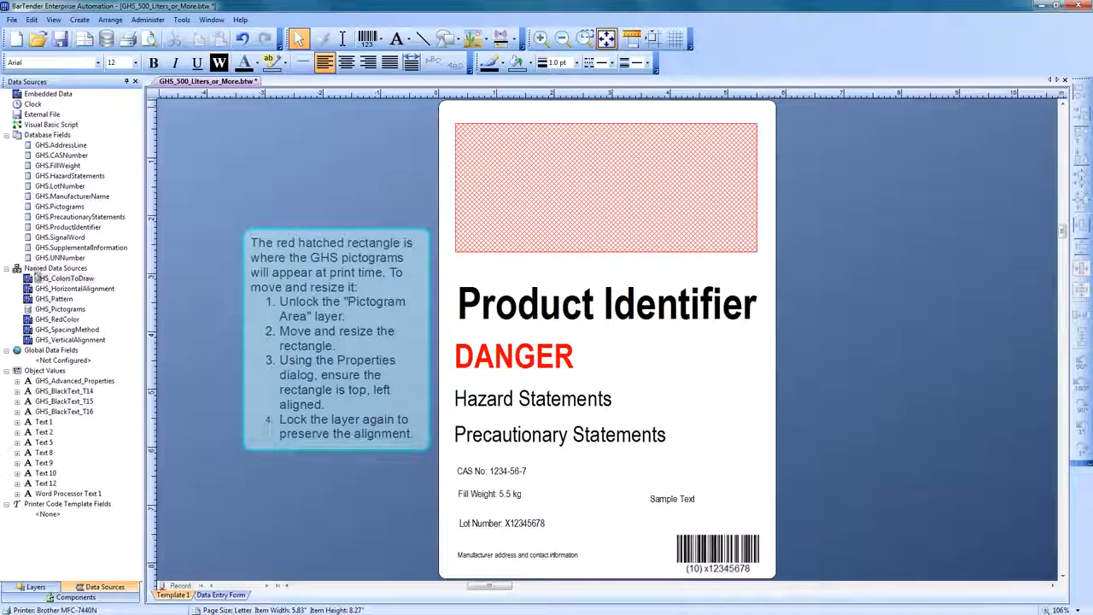
Set the embedded data of GHS_ColorsToDraw to black and check the pictograms in print preview
double_click(40, 279)
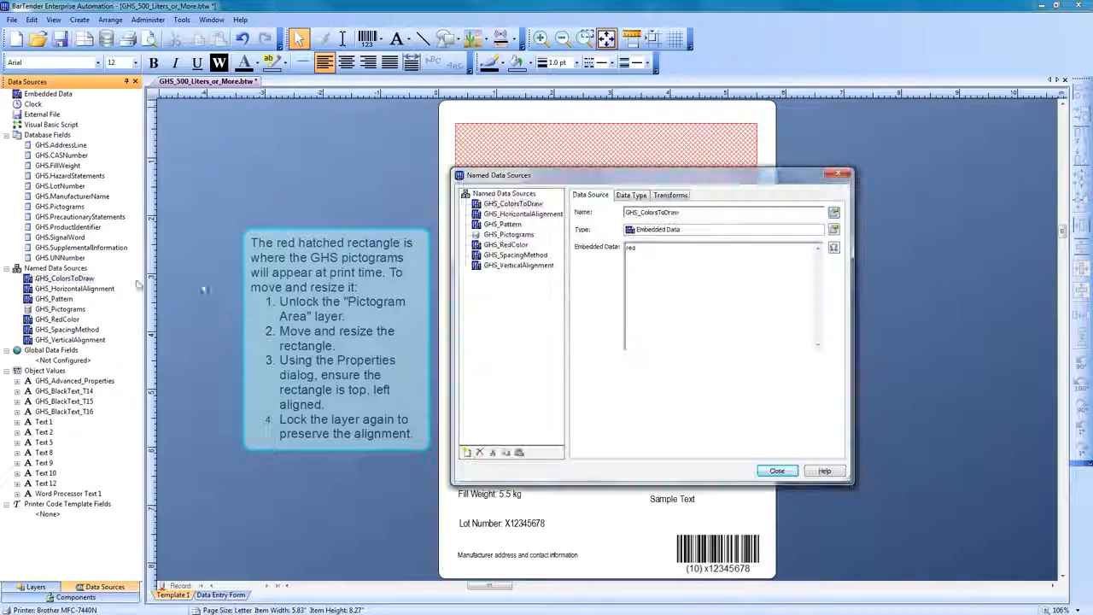
double_click(632, 248)
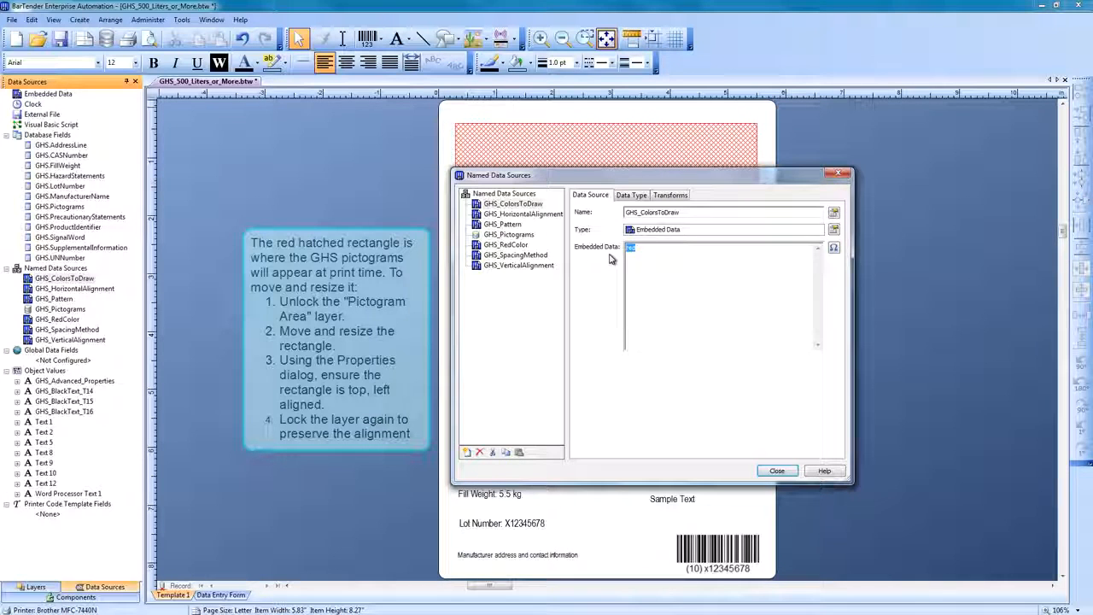
text(black)
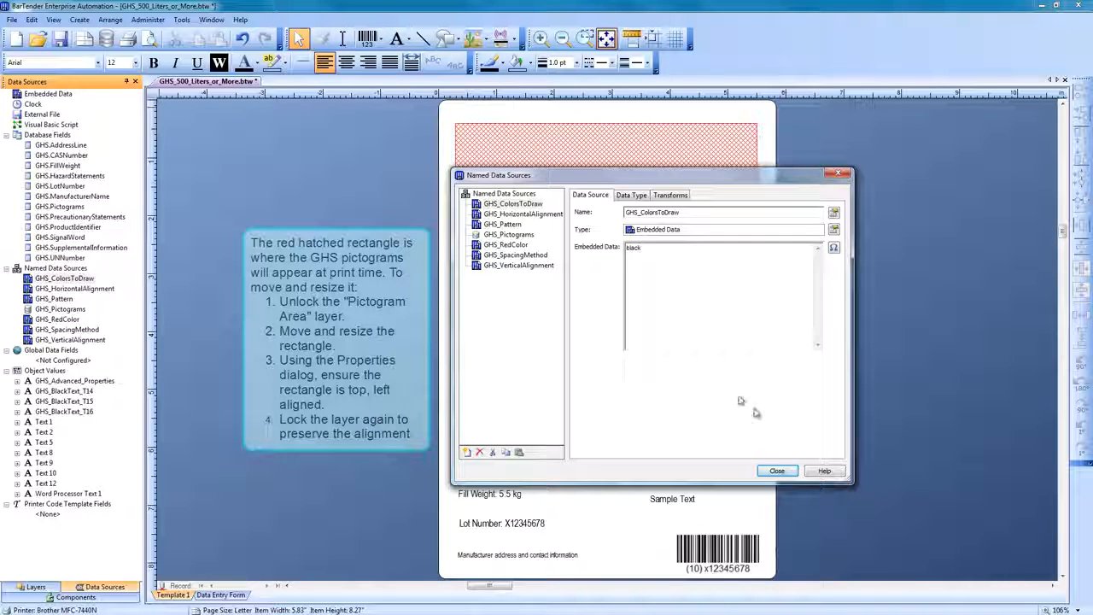
click(778, 470)
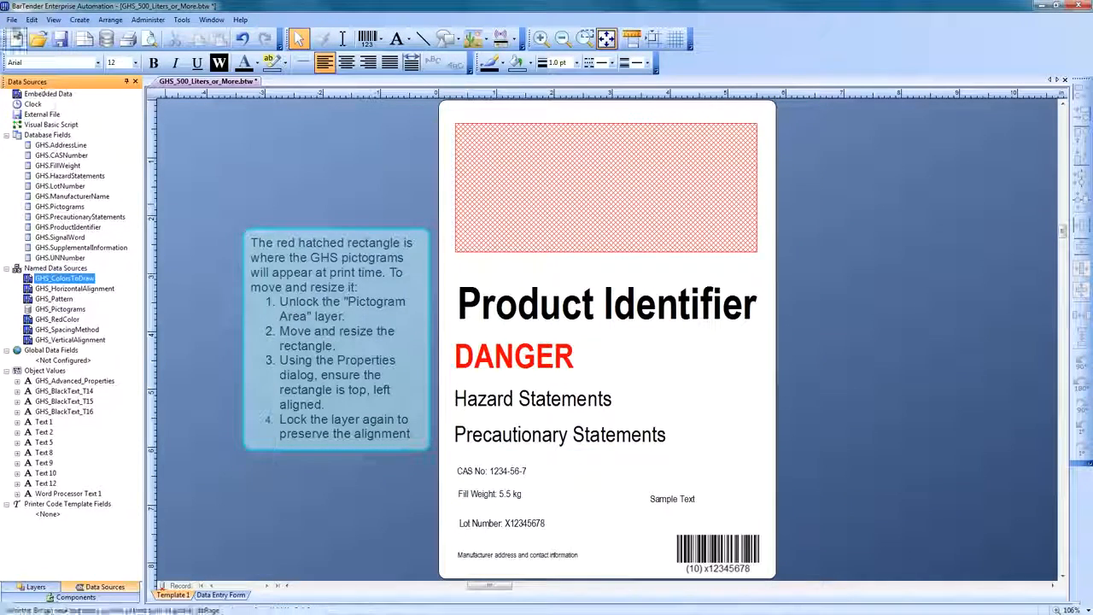
click(12, 19)
click(26, 145)
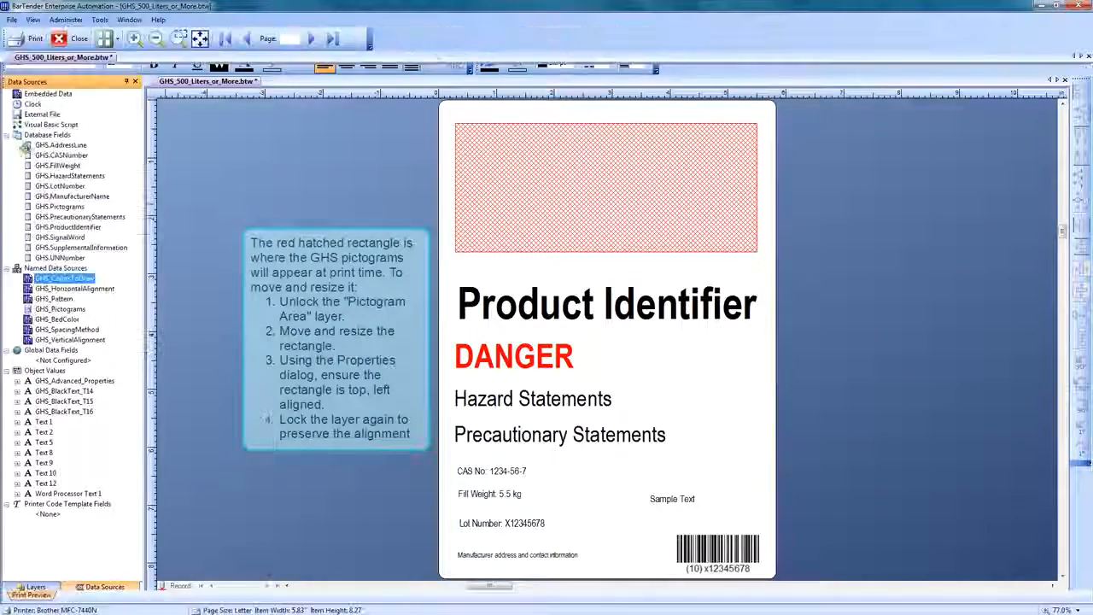
click(75, 42)
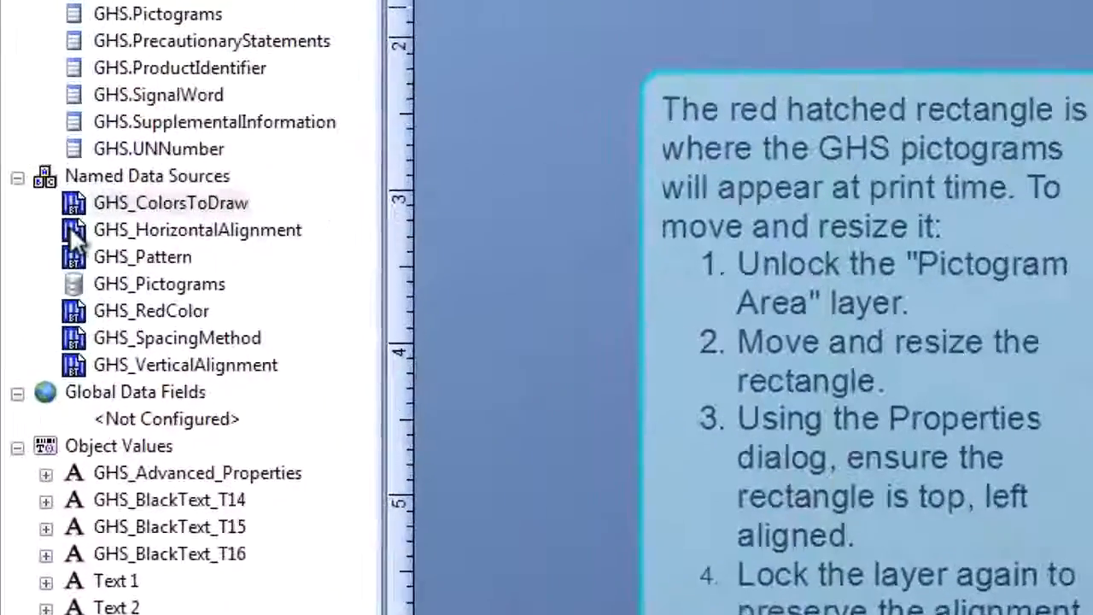
Look through the named data sources GHS_HorizontalAlignment, GHS_Pattern, GHS_RedColor and GHS_SpacingMethod
click(72, 231)
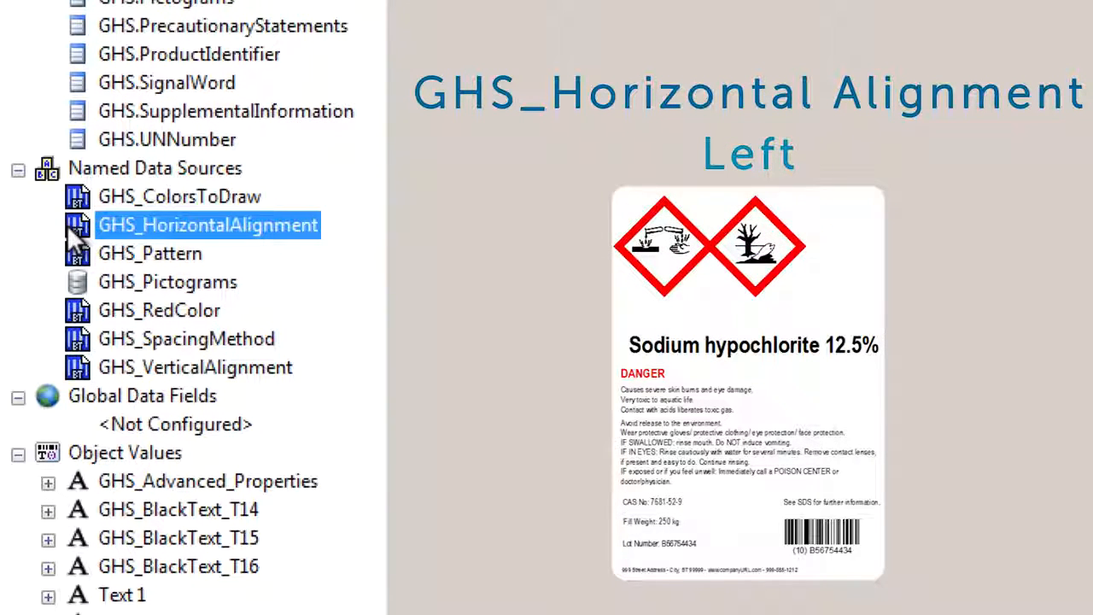
click(77, 254)
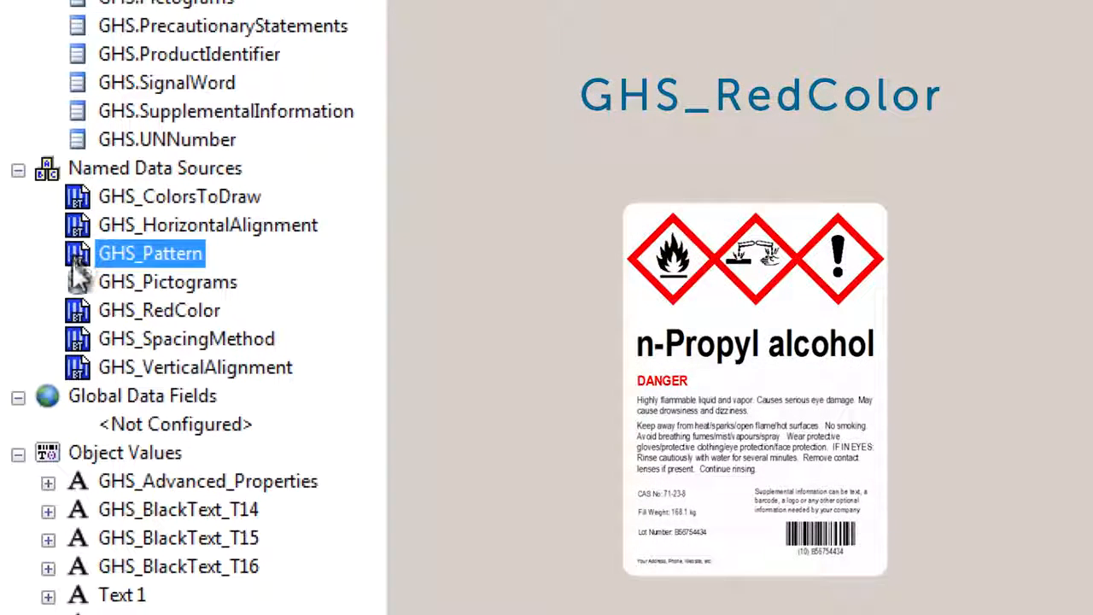
click(75, 310)
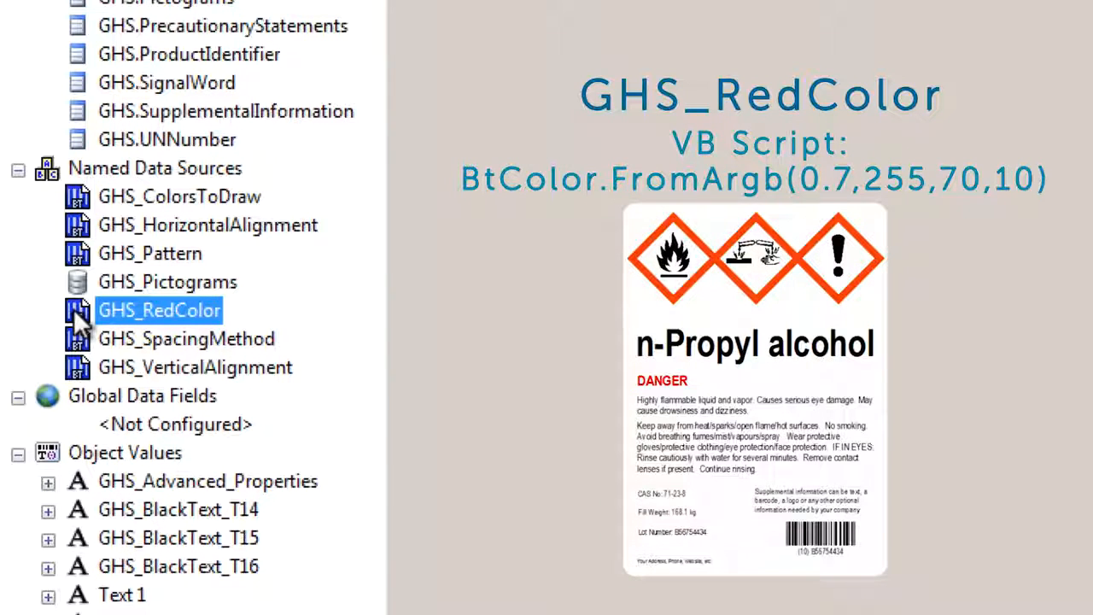
click(76, 340)
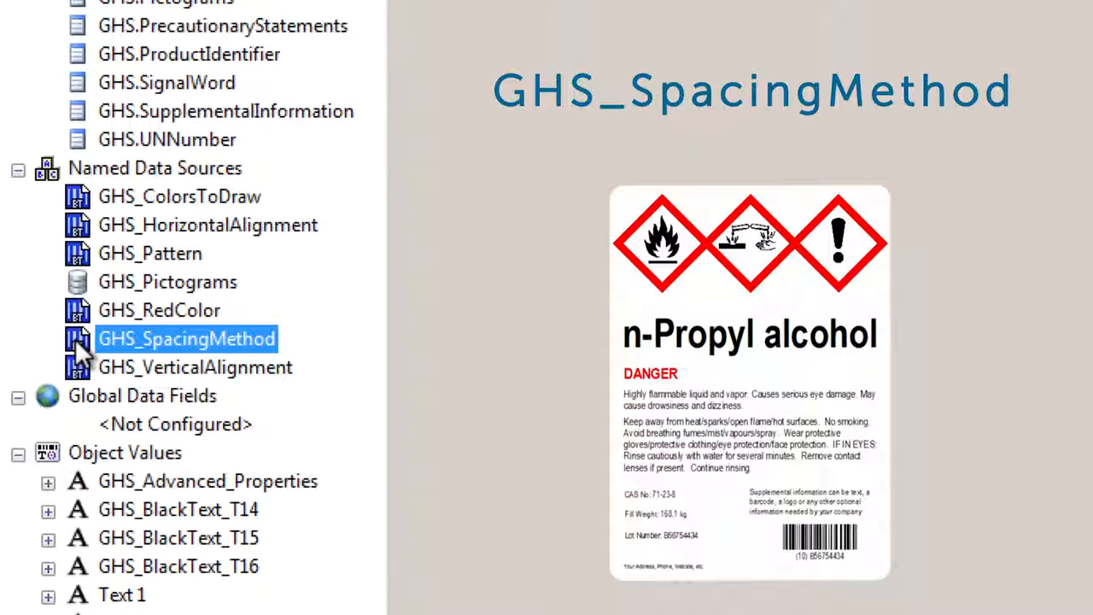